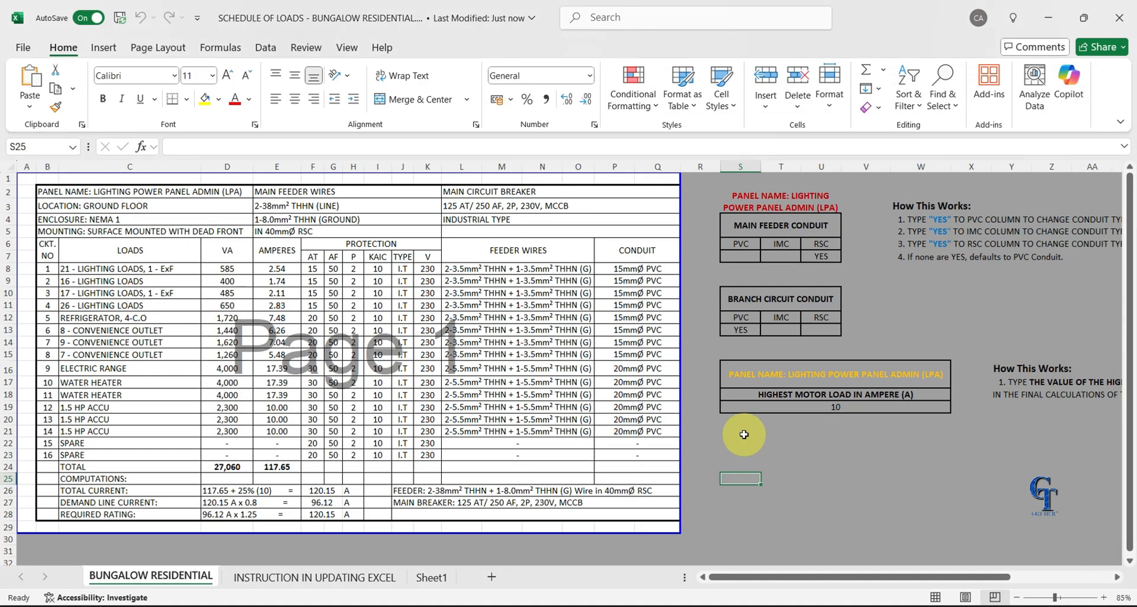
# Define the workbook-scope name Panel_LPP for the load schedule in B2:Q28 and check it in the Name Manager.
pyautogui.click(744, 440)
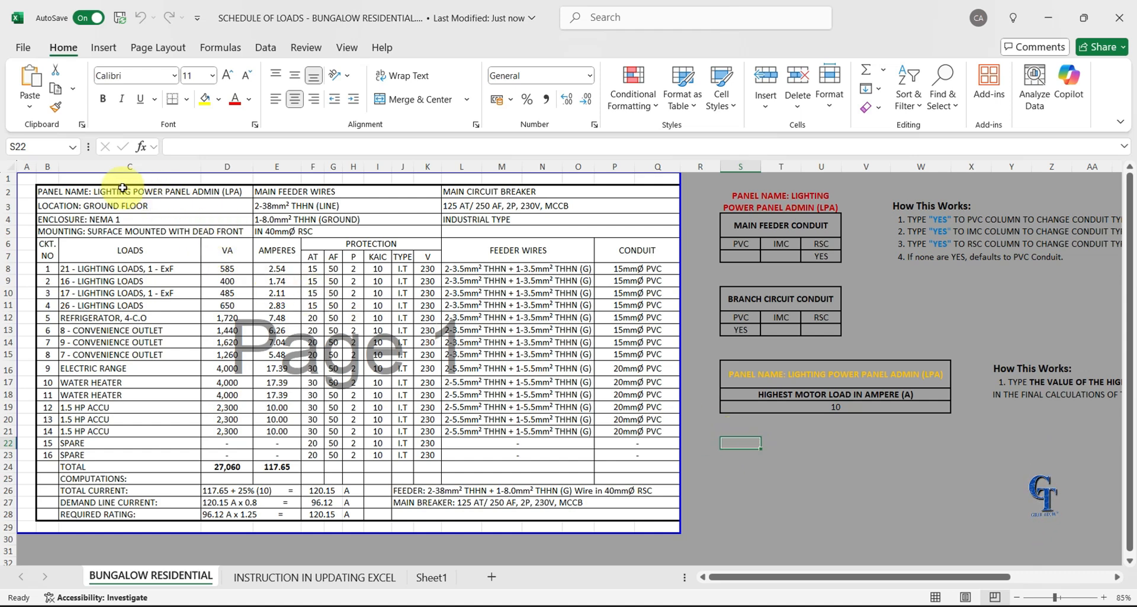
pyautogui.moveTo(83, 189); pyautogui.dragTo(560, 513)
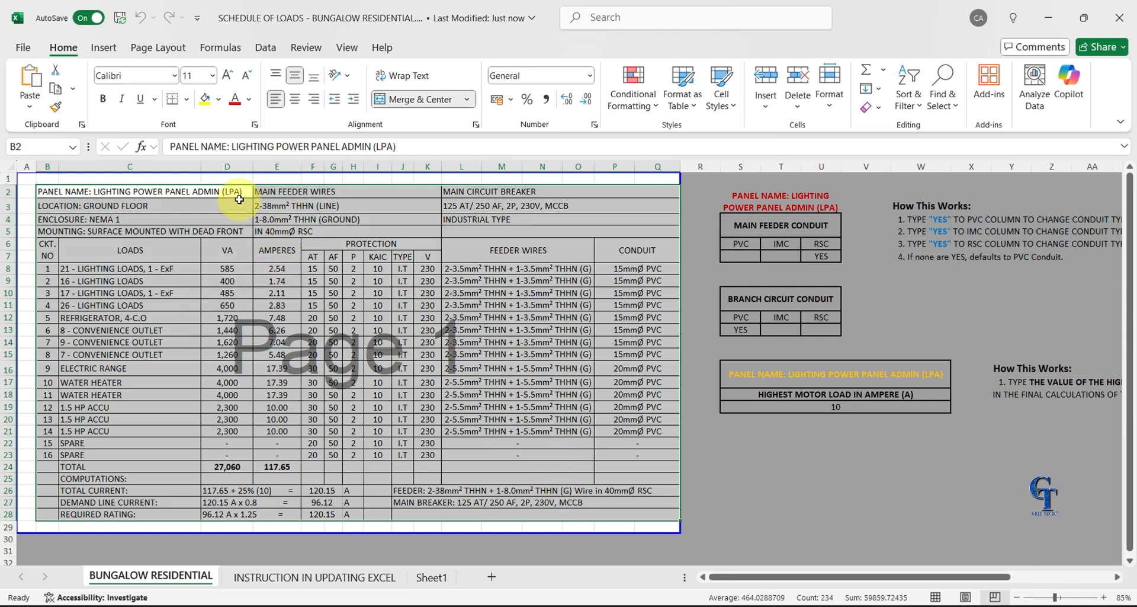
pyautogui.click(219, 48)
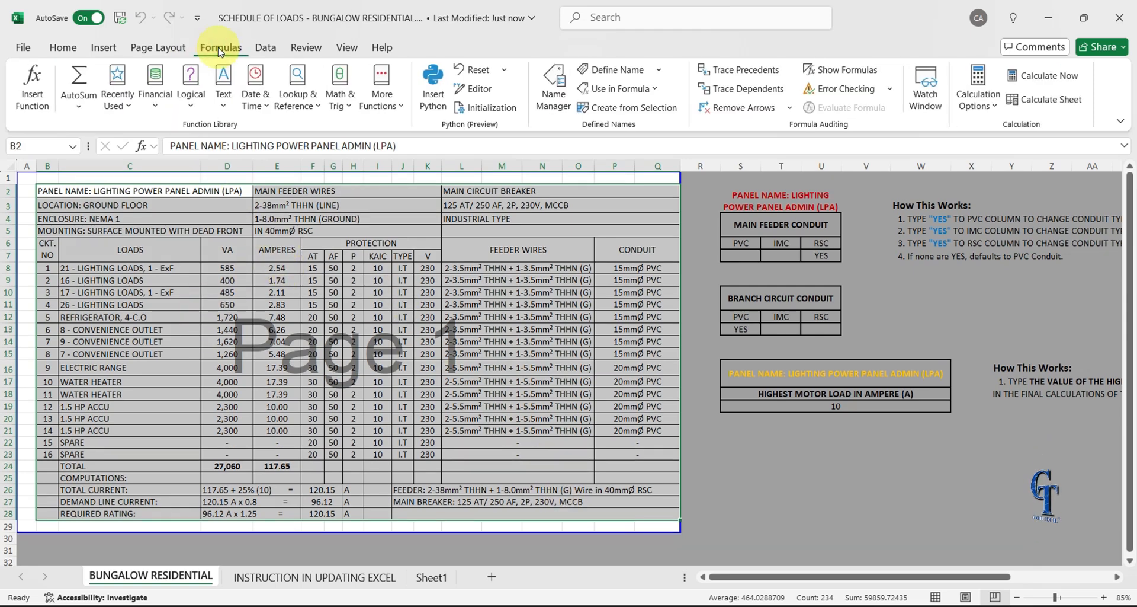
pyautogui.click(629, 70)
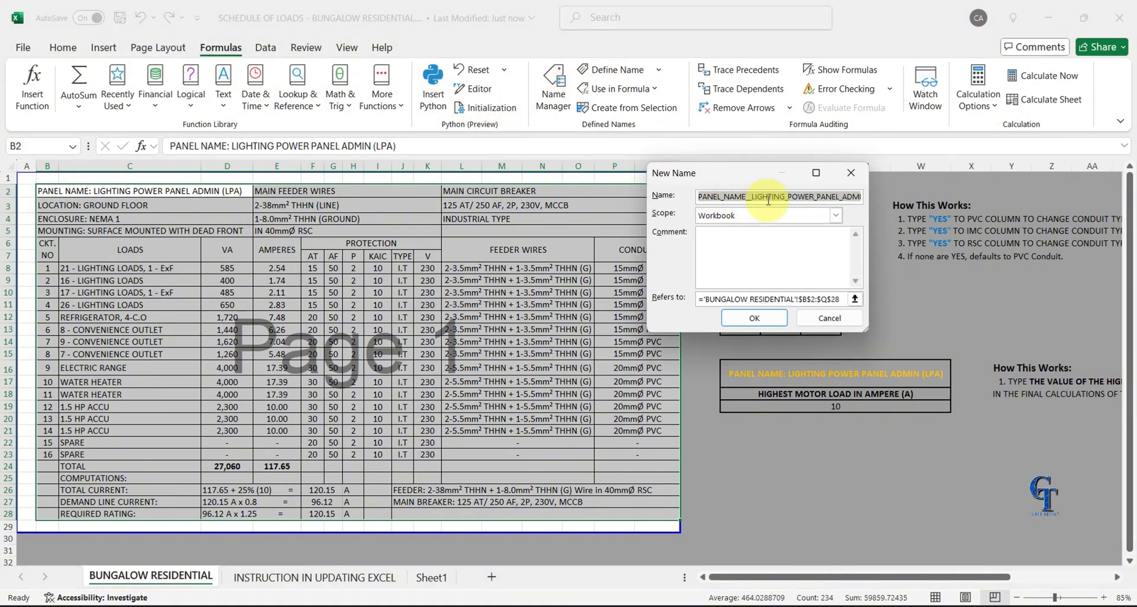
pyautogui.write('Panel_LPP')
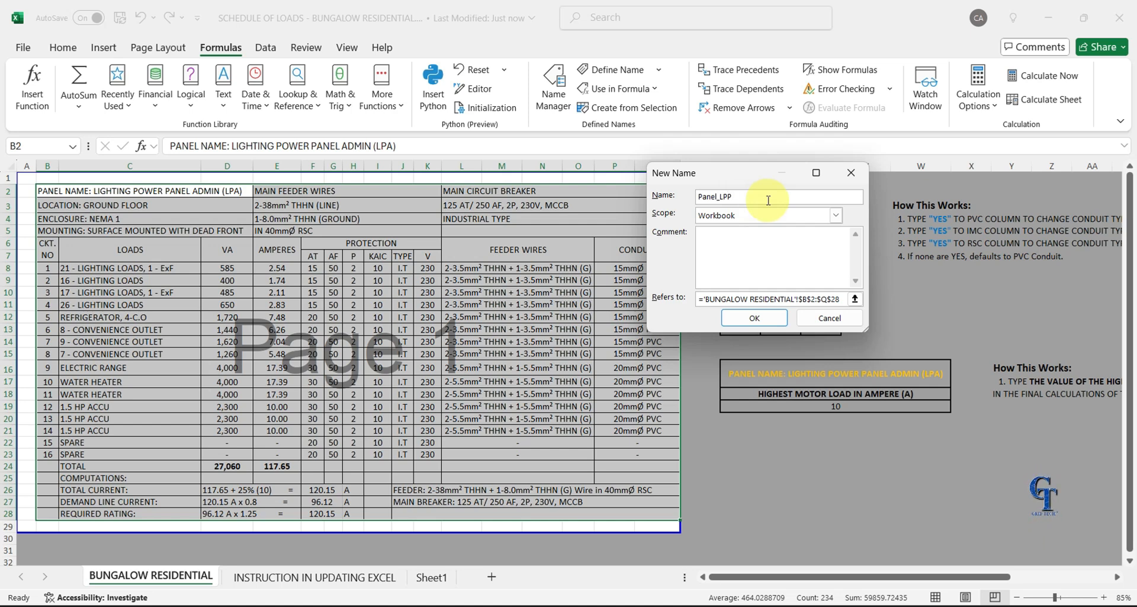
pyautogui.click(764, 320)
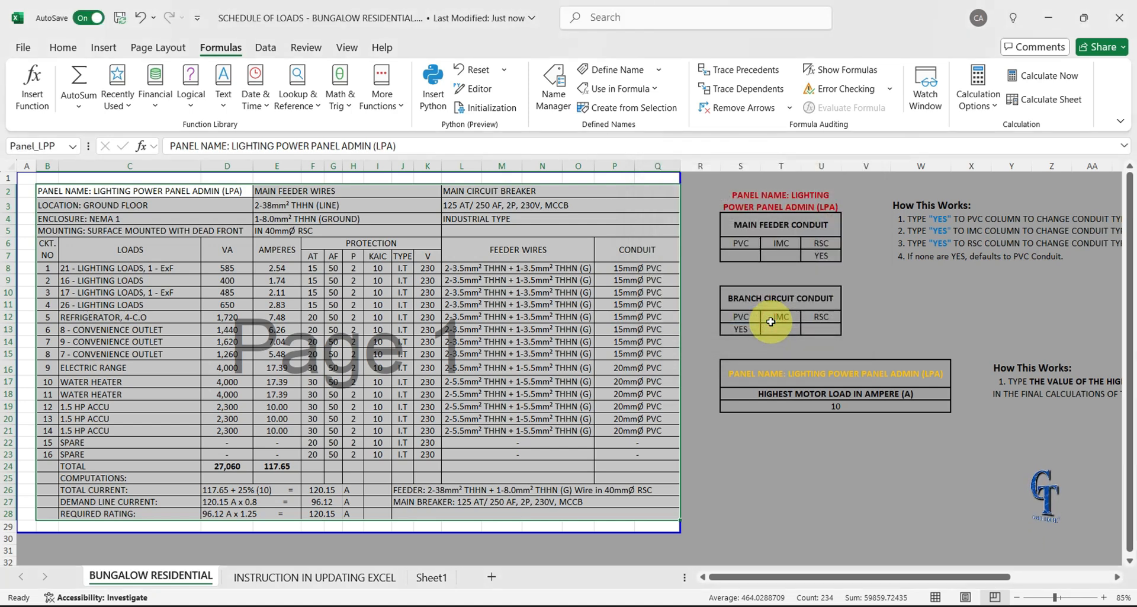
pyautogui.click(700, 268)
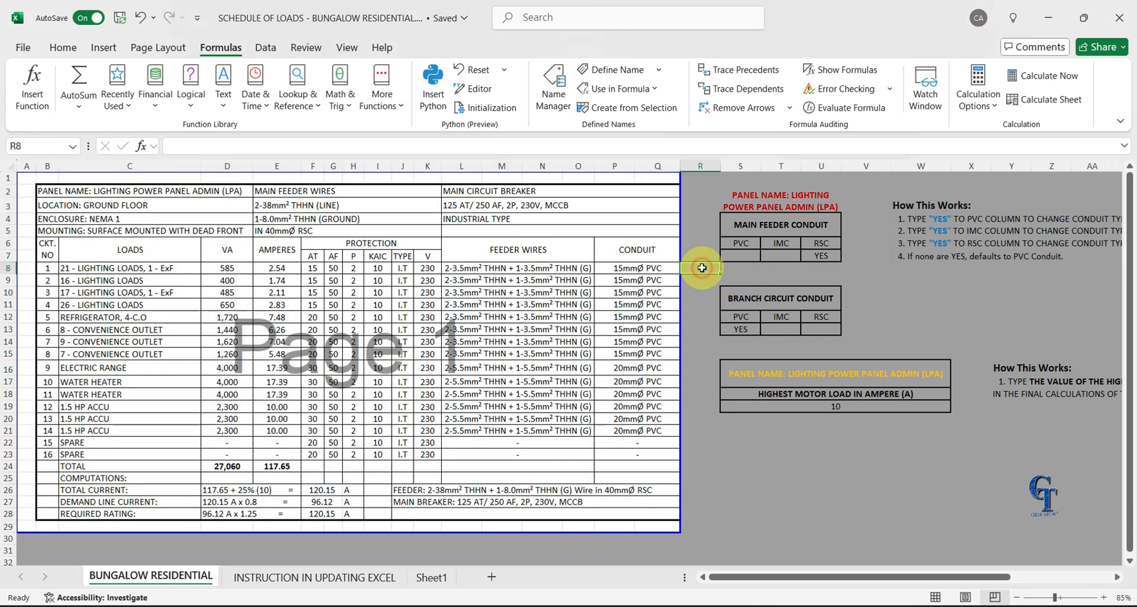
pyautogui.click(555, 101)
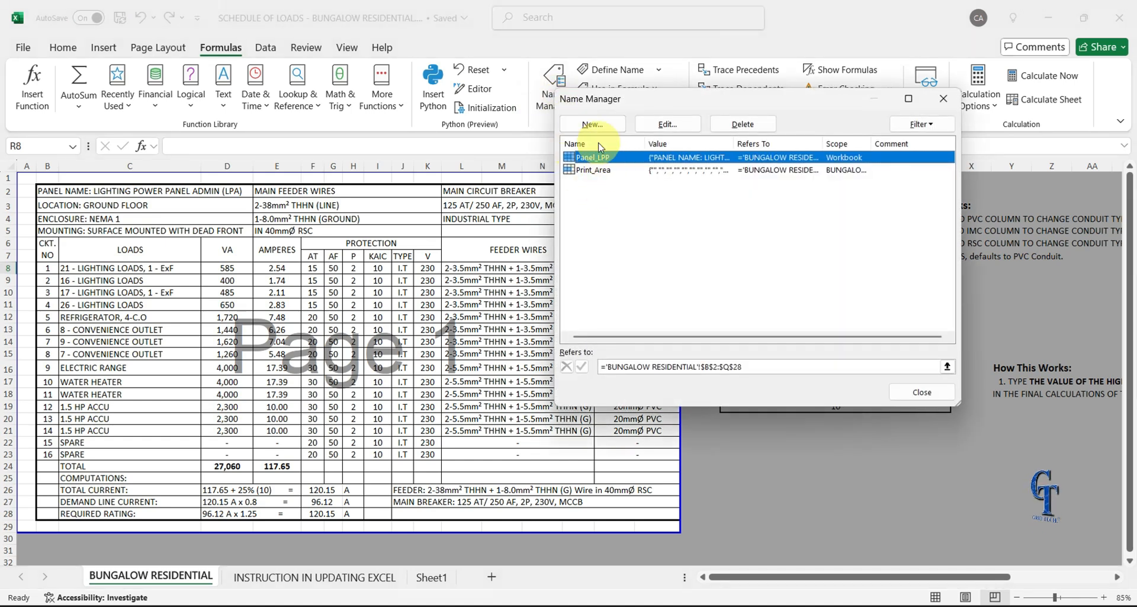
pyautogui.click(922, 392)
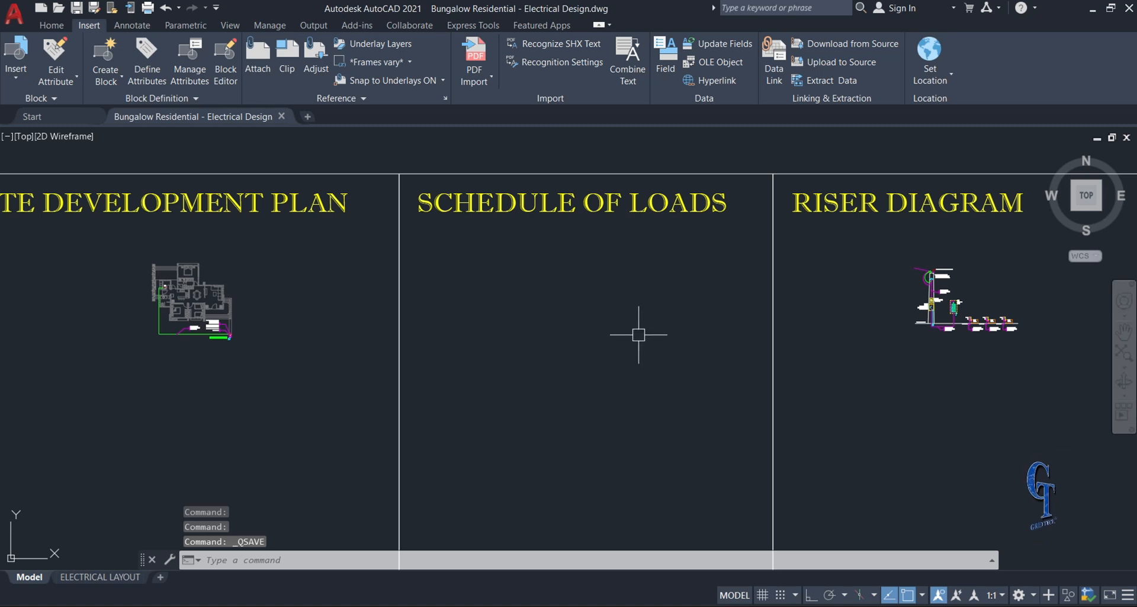
# In the AutoCAD electrical design drawing, create a new Excel data link named Panel_LPP.
pyautogui.moveTo(634, 330); pyautogui.dragTo(640, 314, button='middle')
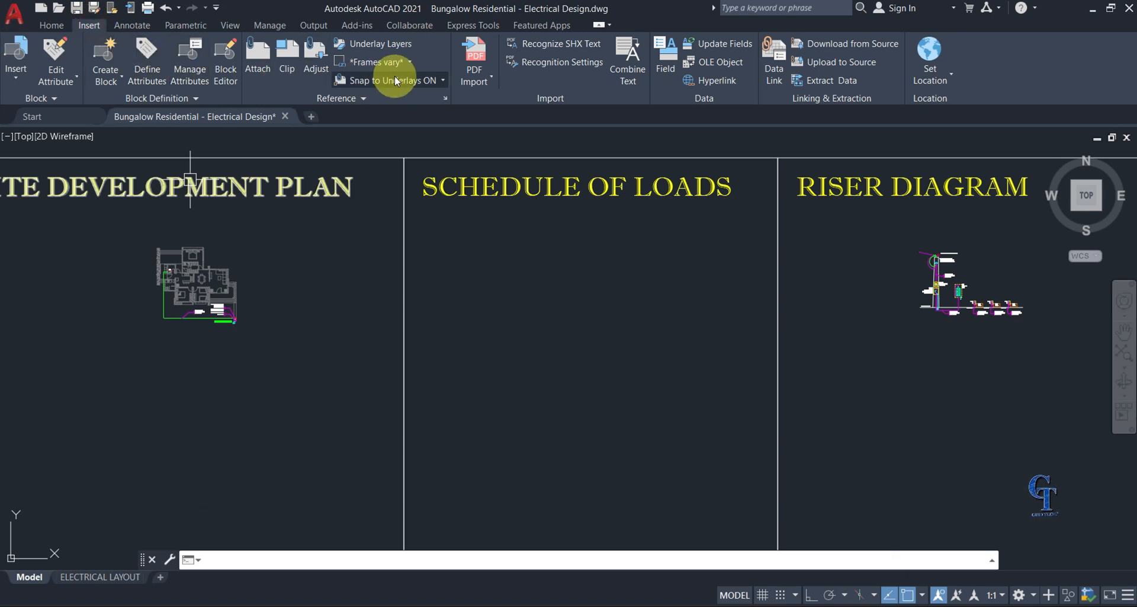
pyautogui.click(1105, 399)
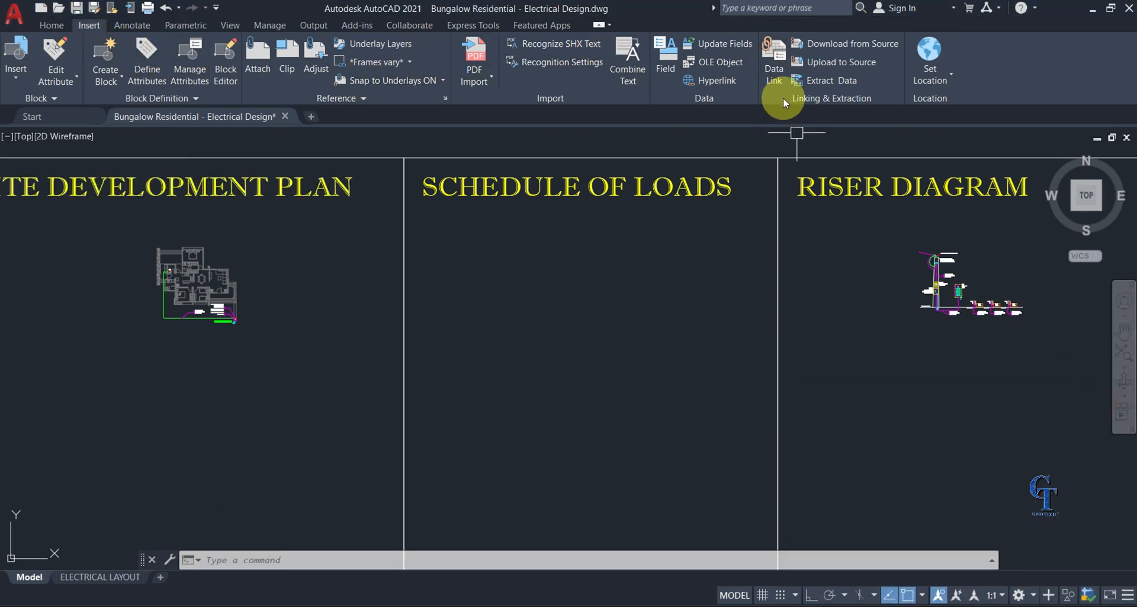
pyautogui.click(769, 65)
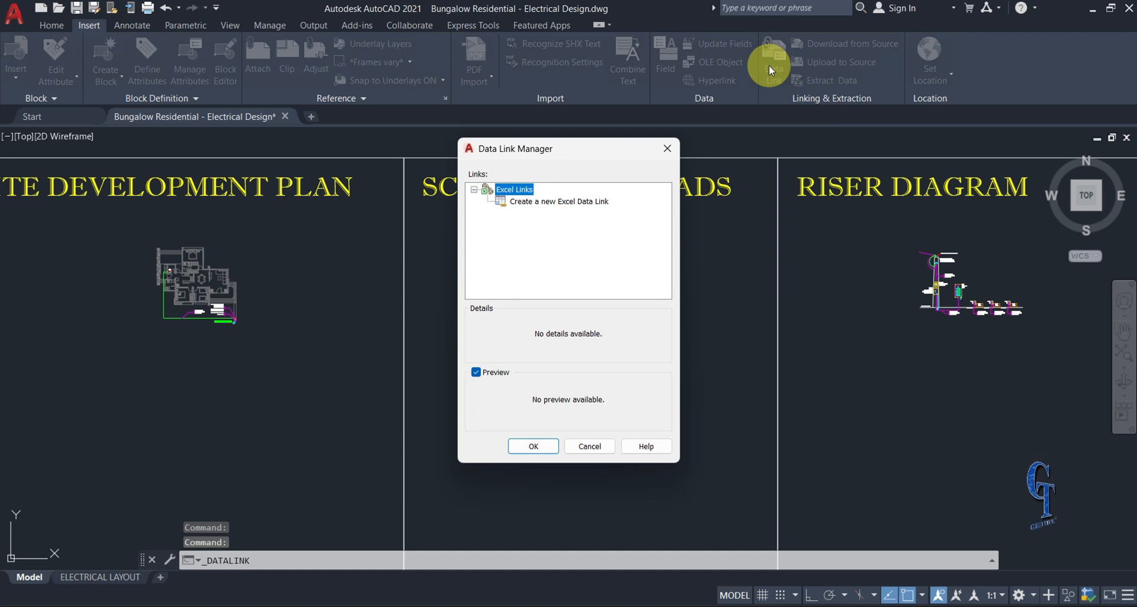
pyautogui.click(542, 202)
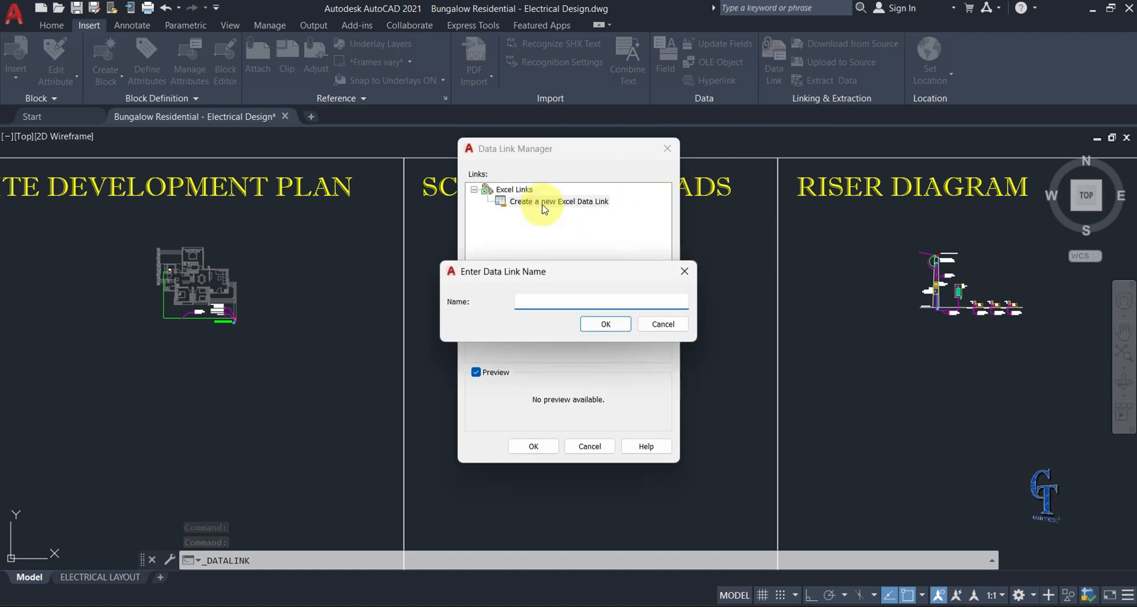
pyautogui.write('Panel_LPP')
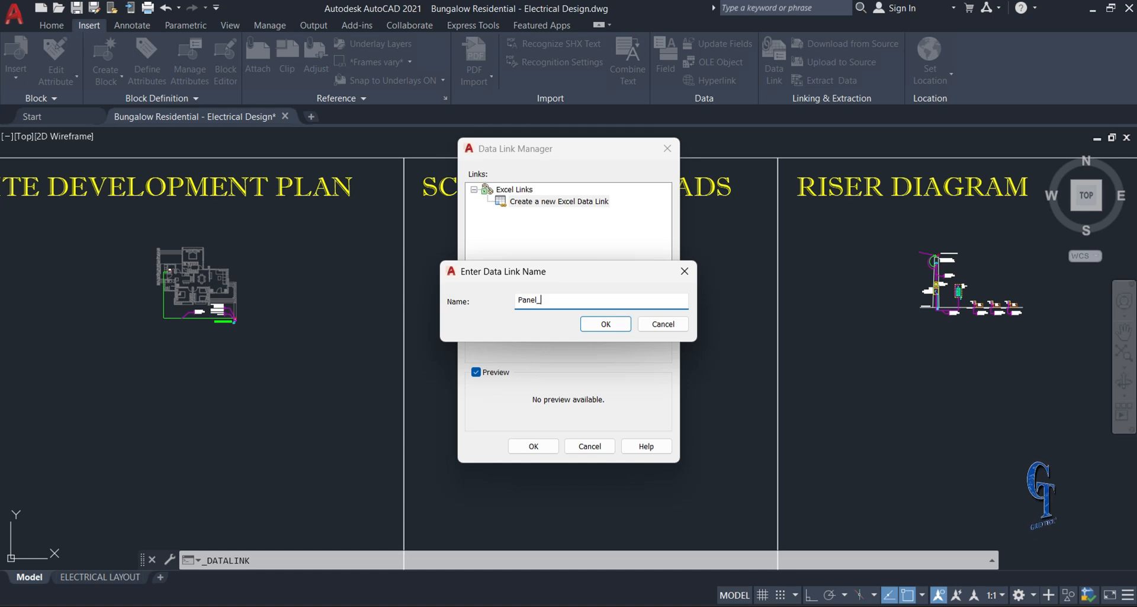
pyautogui.click(608, 324)
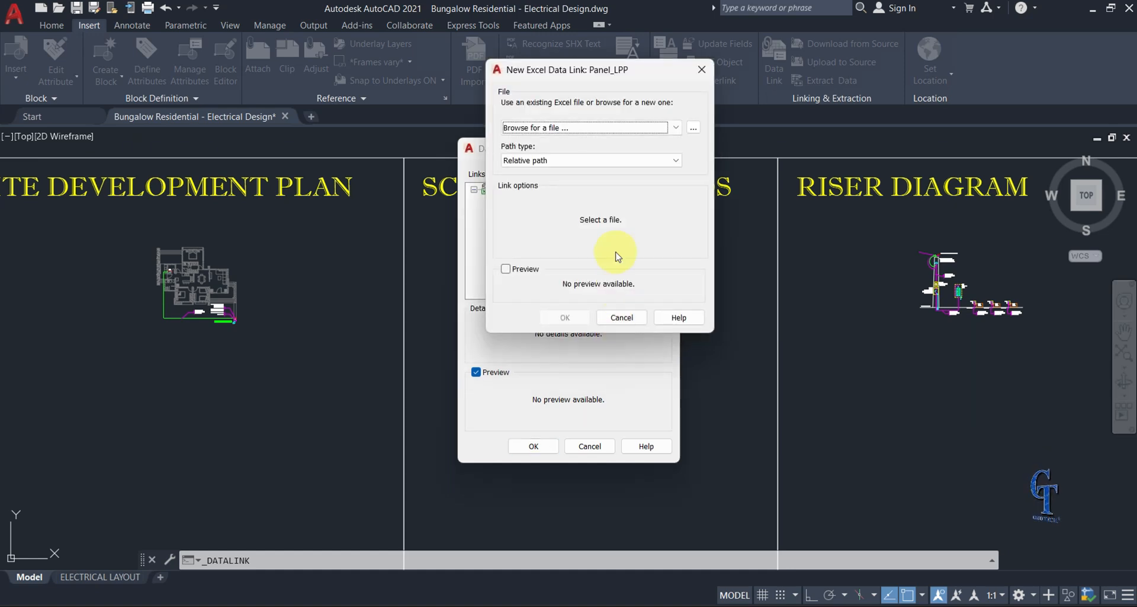
# Choose the SCHEDULE OF LOADS - BUNGALOW RESIDENTIAL workbook from the Desktop as the data link's source file.
pyautogui.click(694, 128)
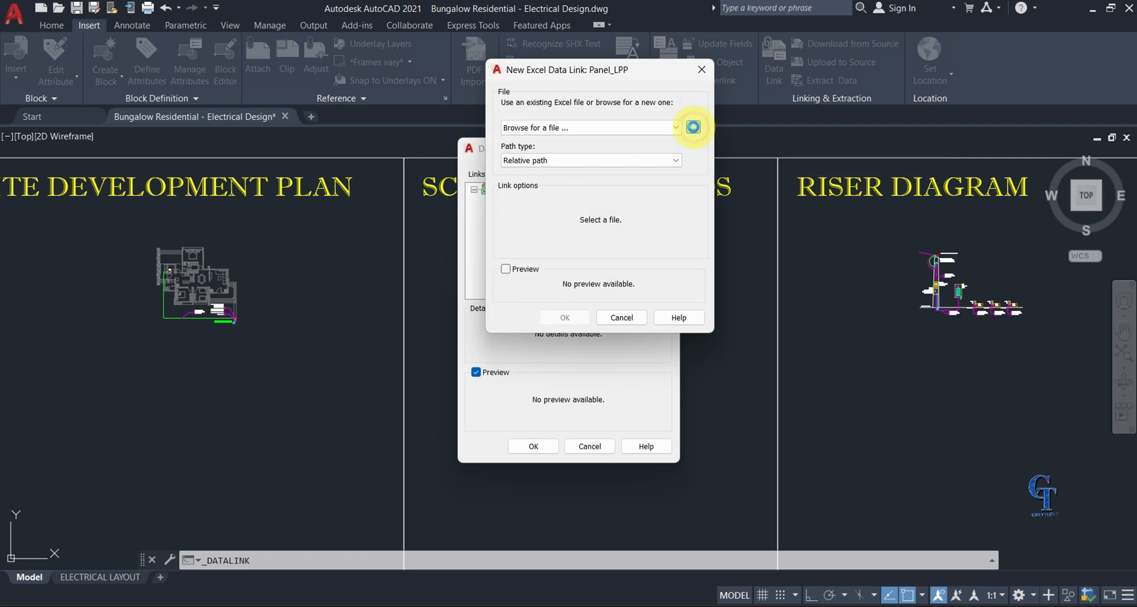
pyautogui.scroll(-3, 515, 302)
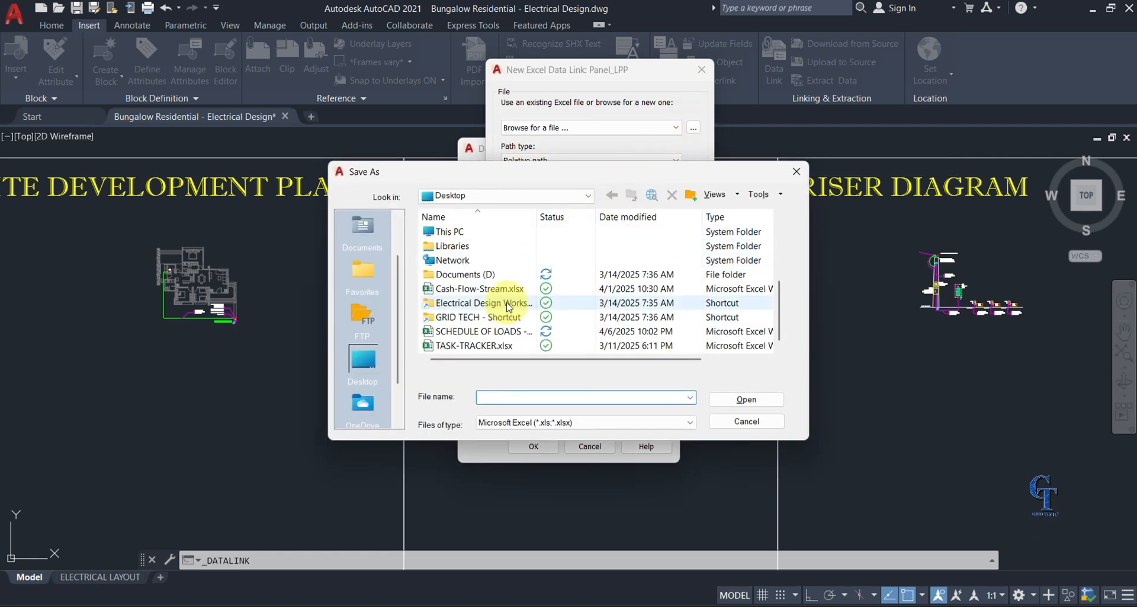
pyautogui.click(478, 336)
pyautogui.click(770, 400)
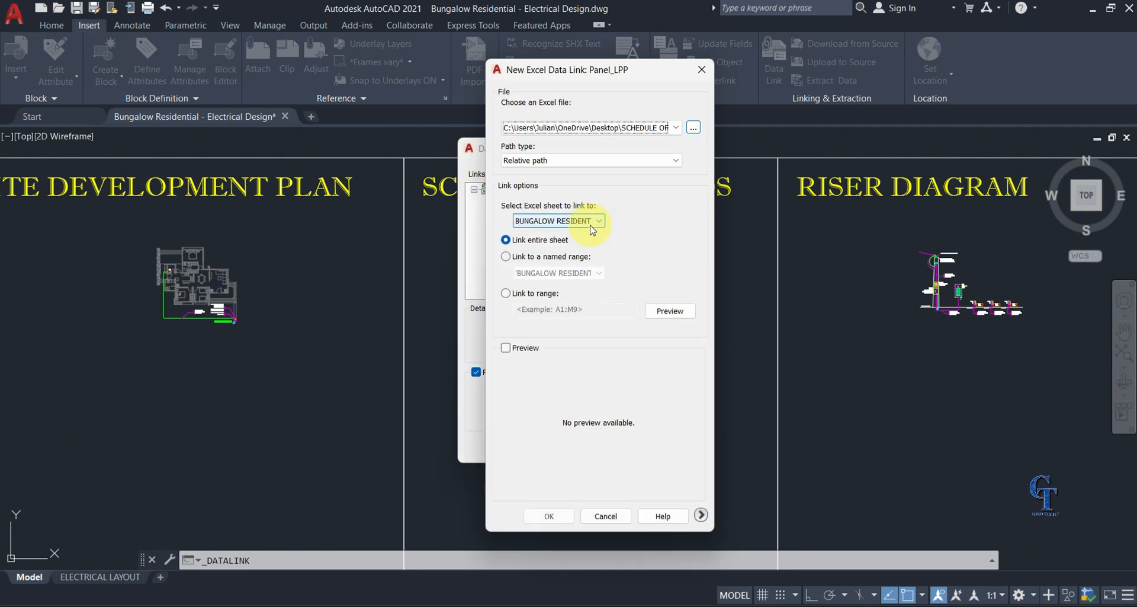
# Link to the named range Panel_LPP instead of the entire sheet and save the data link.
pyautogui.click(507, 257)
pyautogui.click(562, 274)
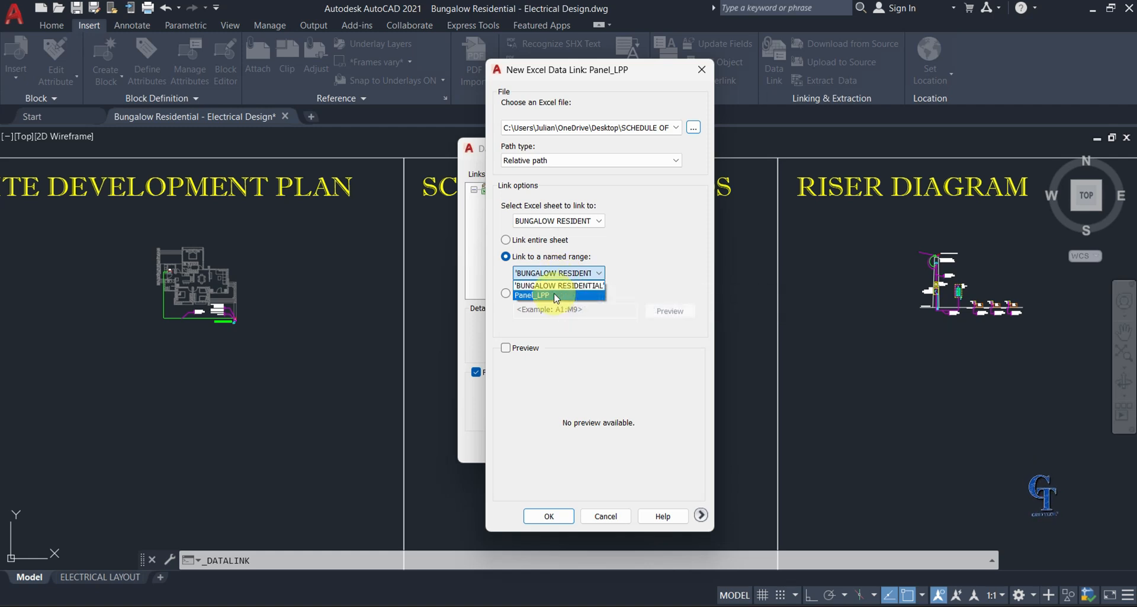
pyautogui.click(555, 295)
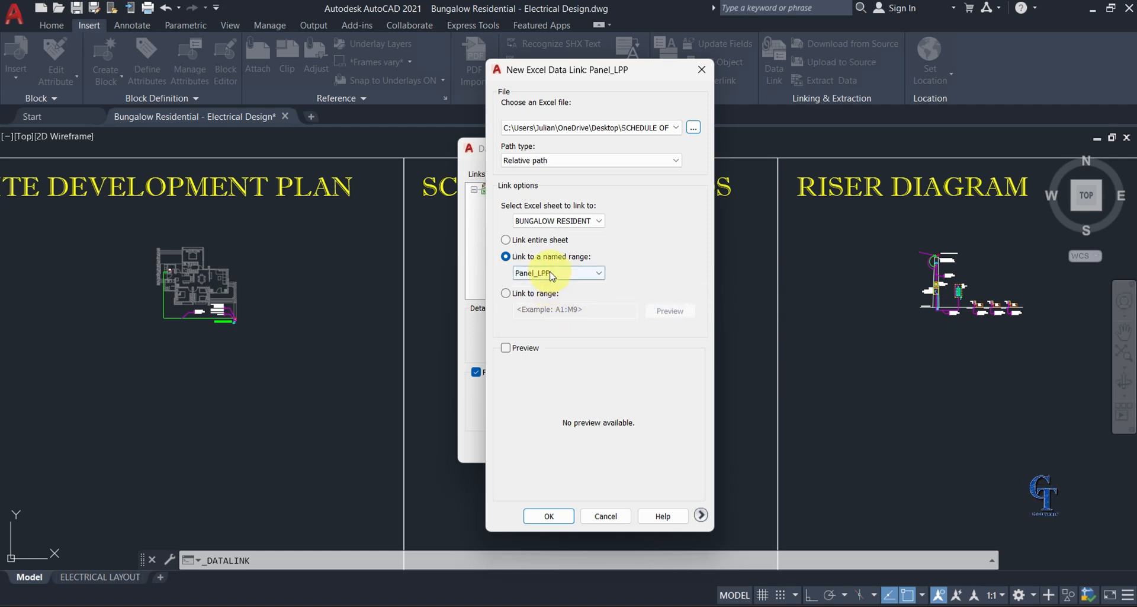
pyautogui.click(549, 516)
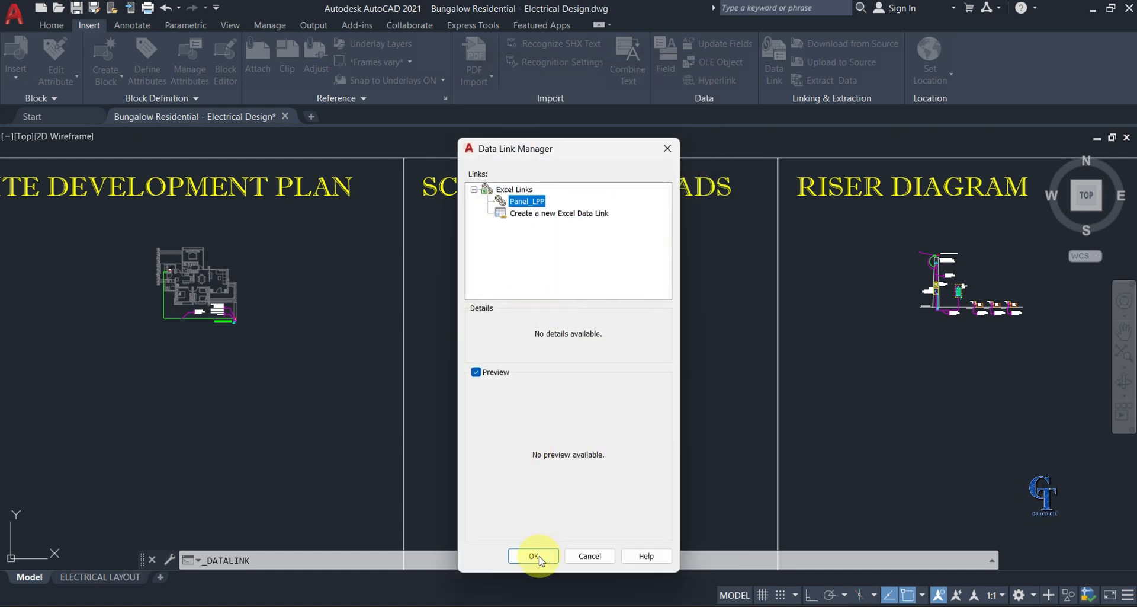
pyautogui.click(537, 557)
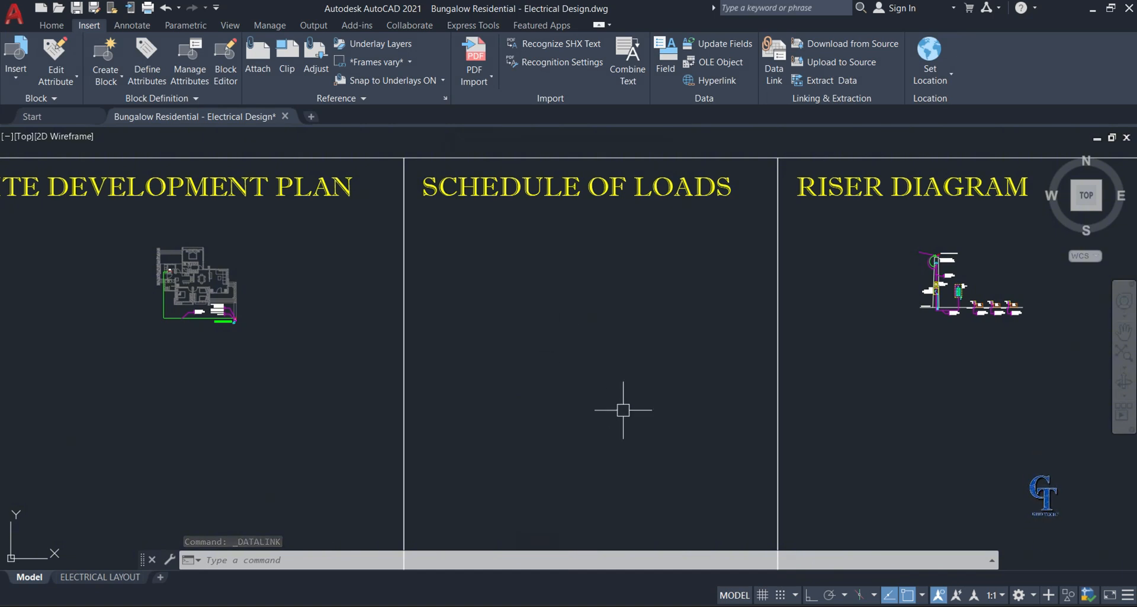
# Insert a table from the Panel_LPP data link into the empty area under the SCHEDULE OF LOADS heading.
pyautogui.write('table')
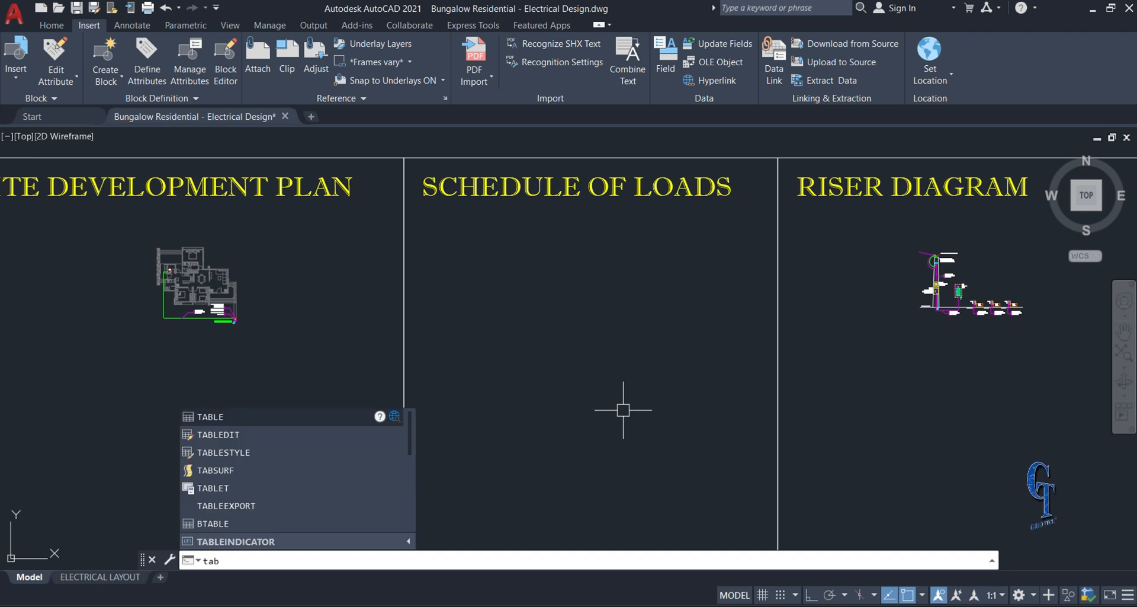
pyautogui.press('Return')
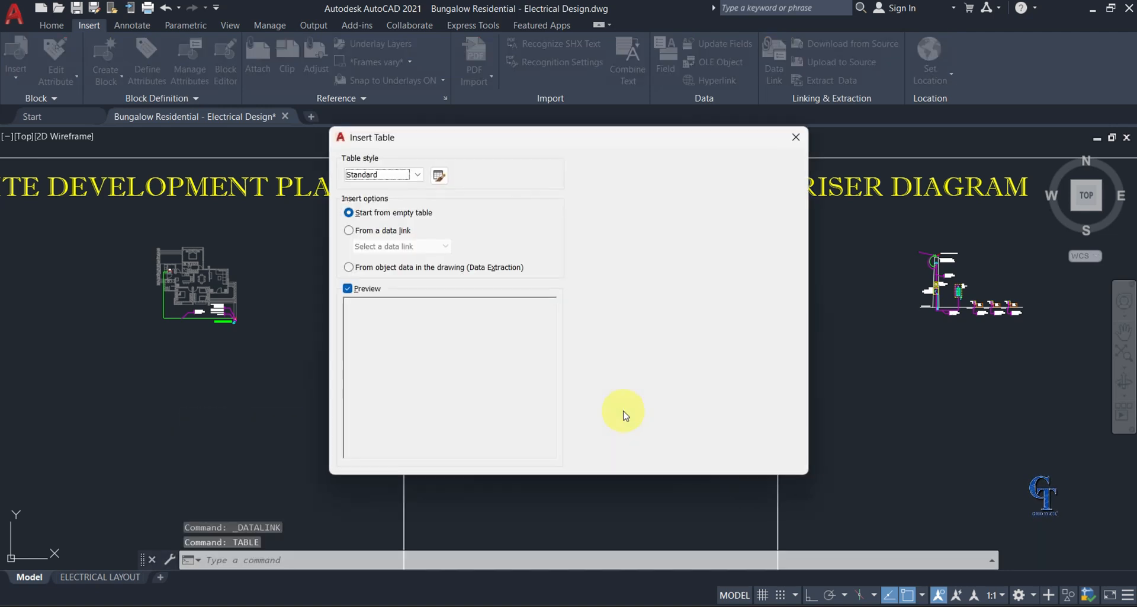
pyautogui.click(349, 231)
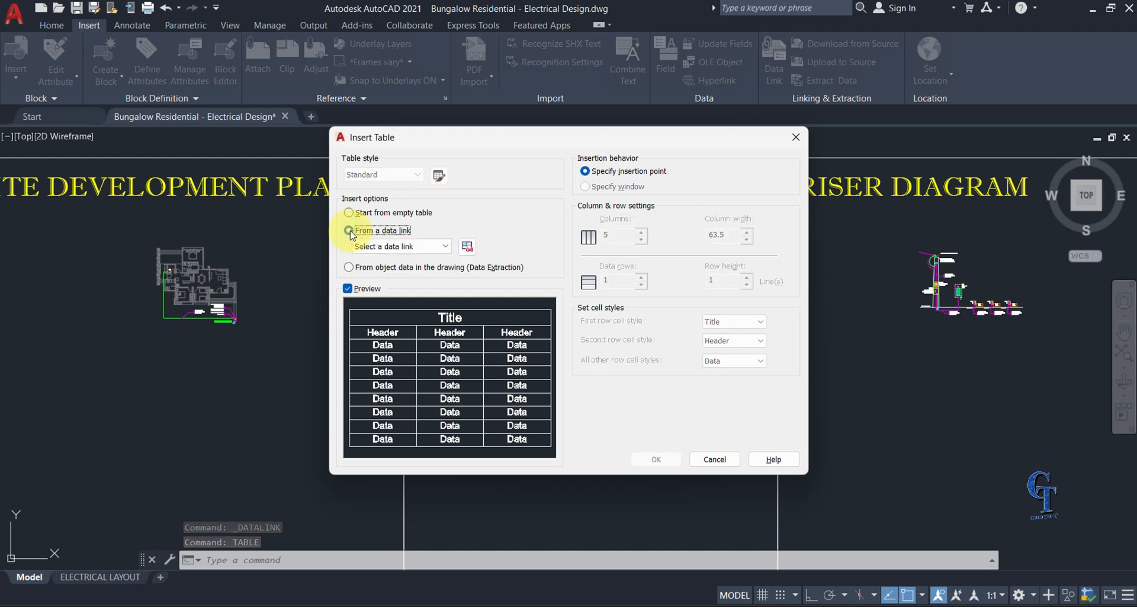
pyautogui.click(409, 246)
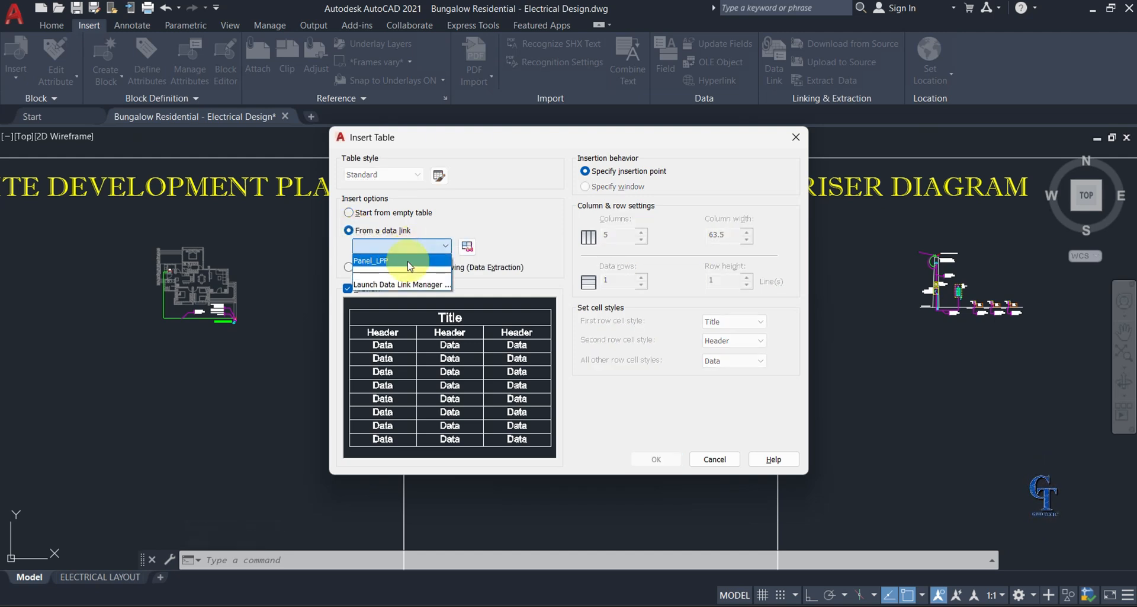
pyautogui.click(409, 261)
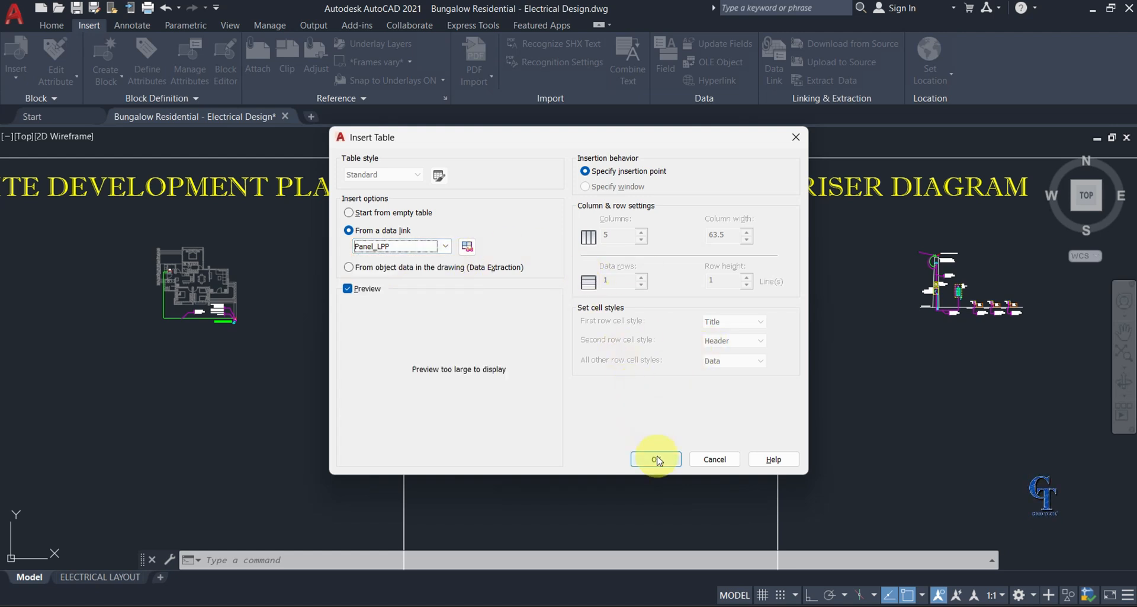
pyautogui.click(657, 460)
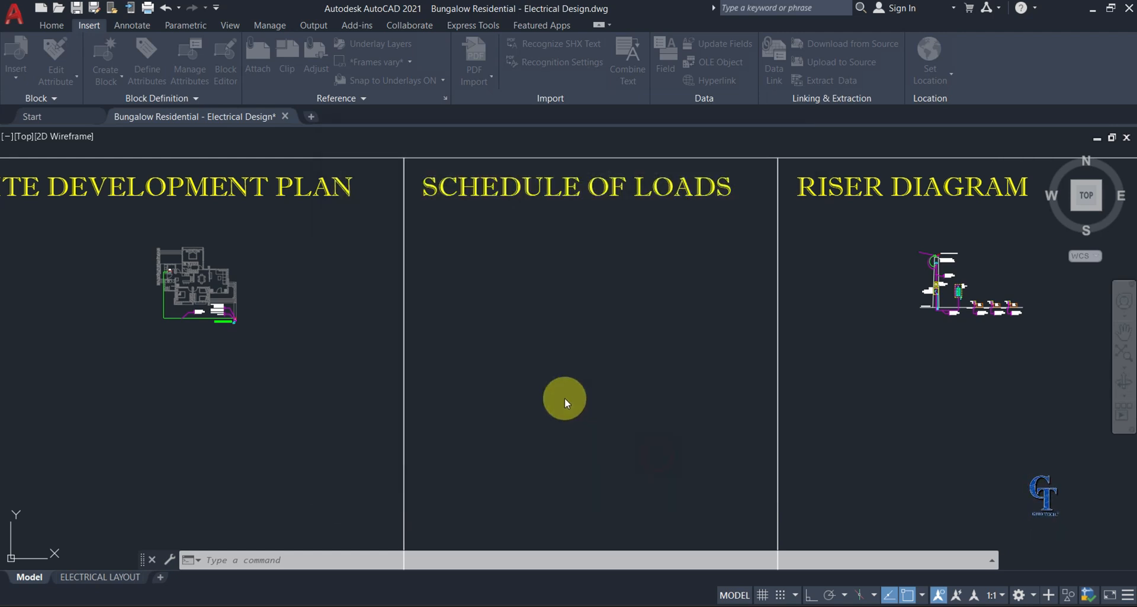
pyautogui.click(552, 357)
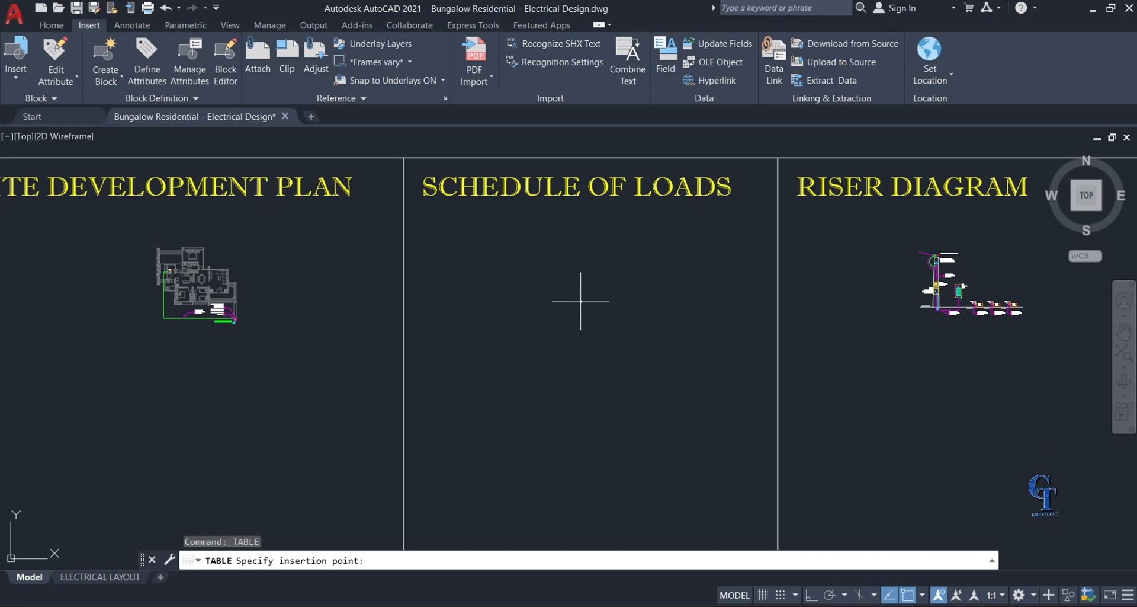
pyautogui.press('Escape')
# Scale the inserted schedule table by a factor of 100 from a base point on its lower edge.
pyautogui.scroll(15, 581, 301)
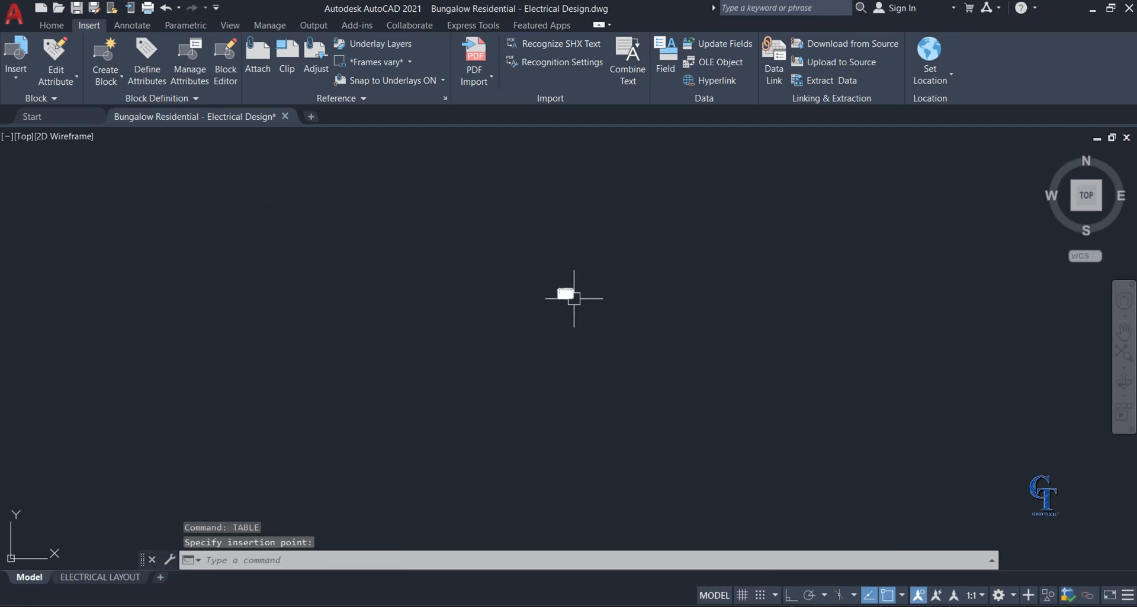
pyautogui.scroll(4, 477, 283)
pyautogui.scroll(-2, 487, 278)
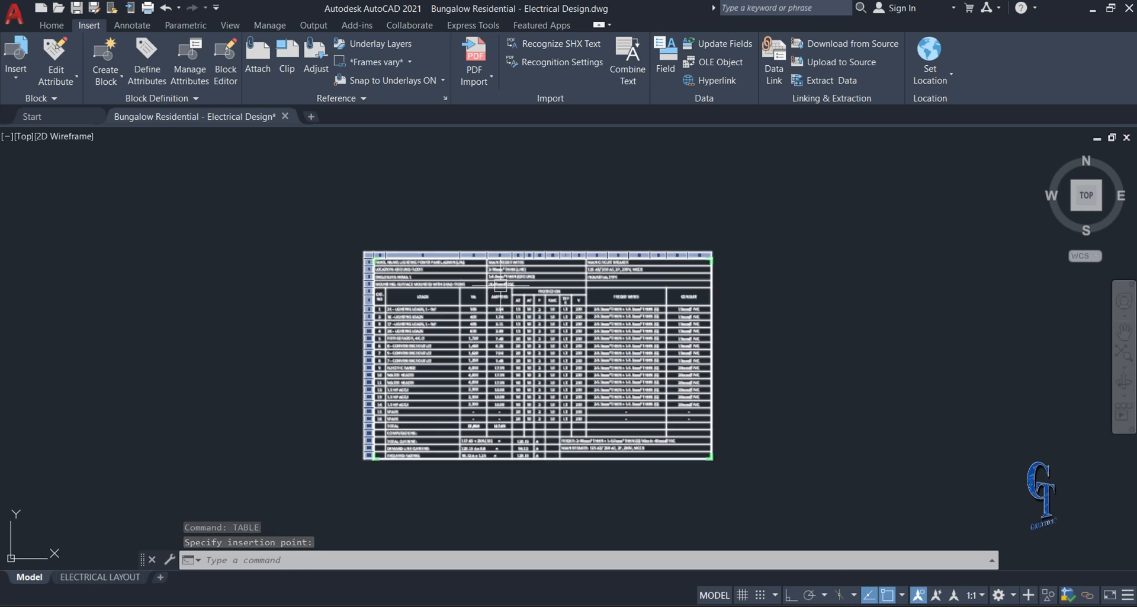
pyautogui.moveTo(516, 291); pyautogui.dragTo(520, 243, button='middle')
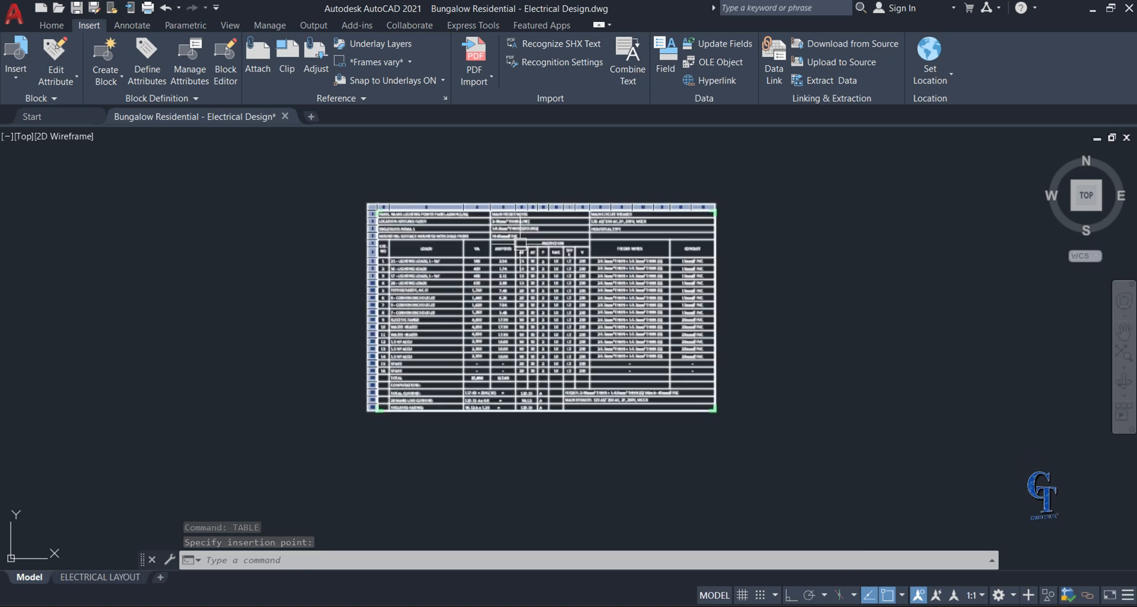
pyautogui.click(760, 462)
pyautogui.click(599, 318)
pyautogui.write('sc')
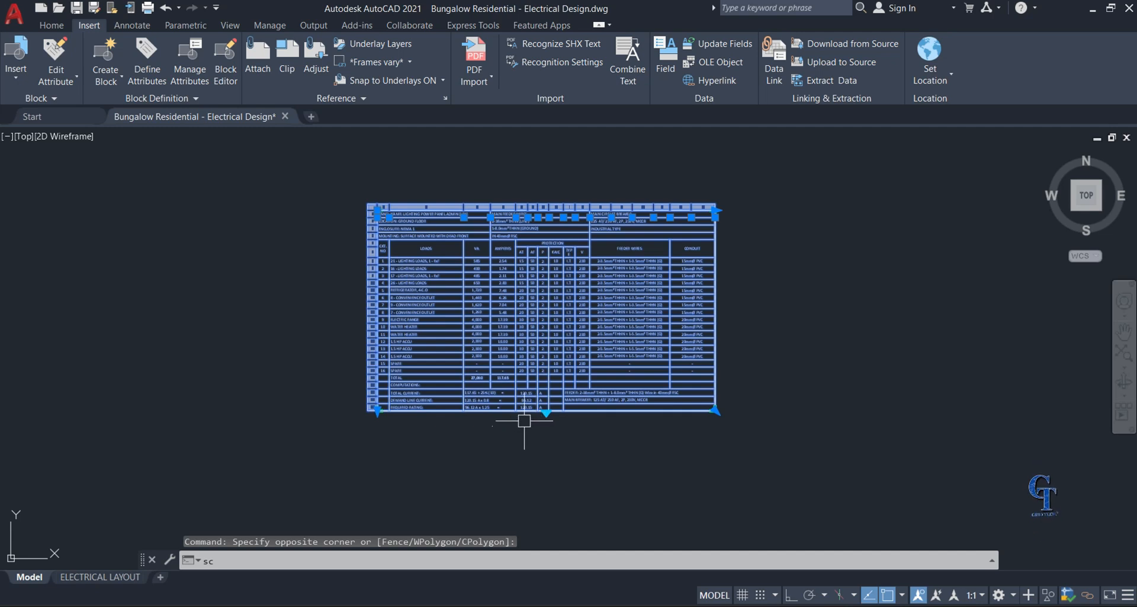
pyautogui.press('Return')
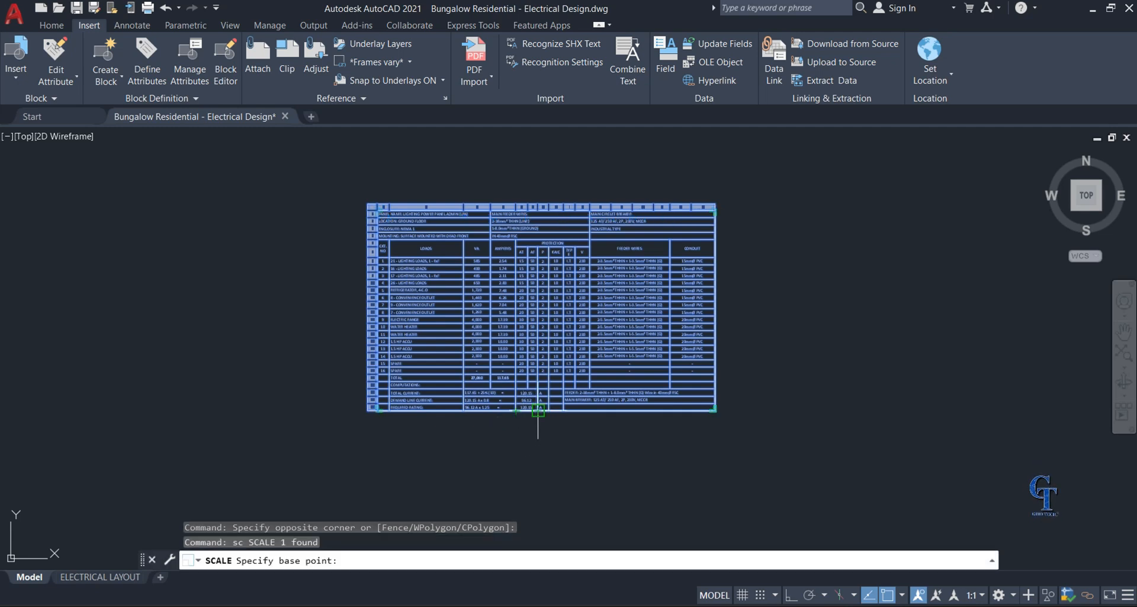
pyautogui.click(538, 410)
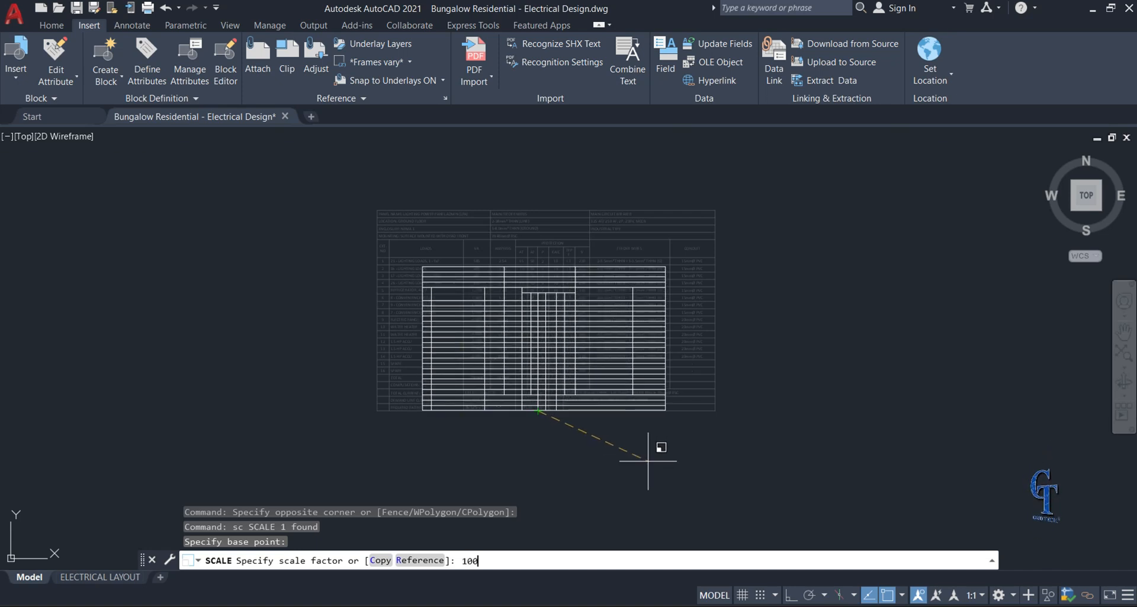
pyautogui.write('100')
pyautogui.press('Return')
pyautogui.scroll(-15, 647, 460)
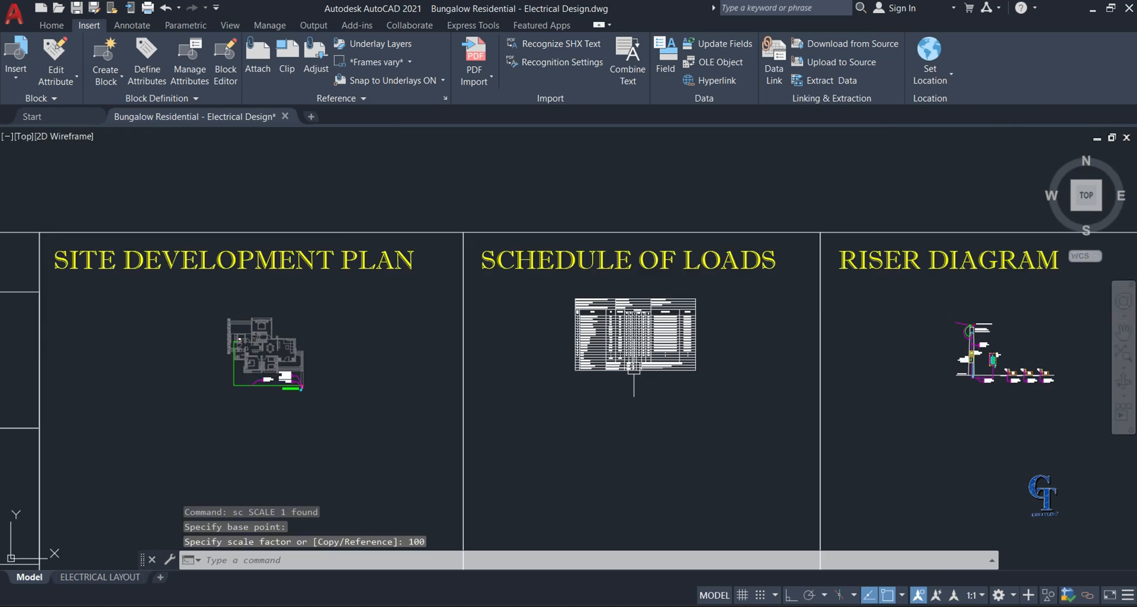
pyautogui.scroll(6, 646, 364)
pyautogui.click(717, 472)
pyautogui.click(656, 382)
pyautogui.scroll(-2, 656, 382)
pyautogui.moveTo(656, 382); pyautogui.dragTo(663, 392, button='middle')
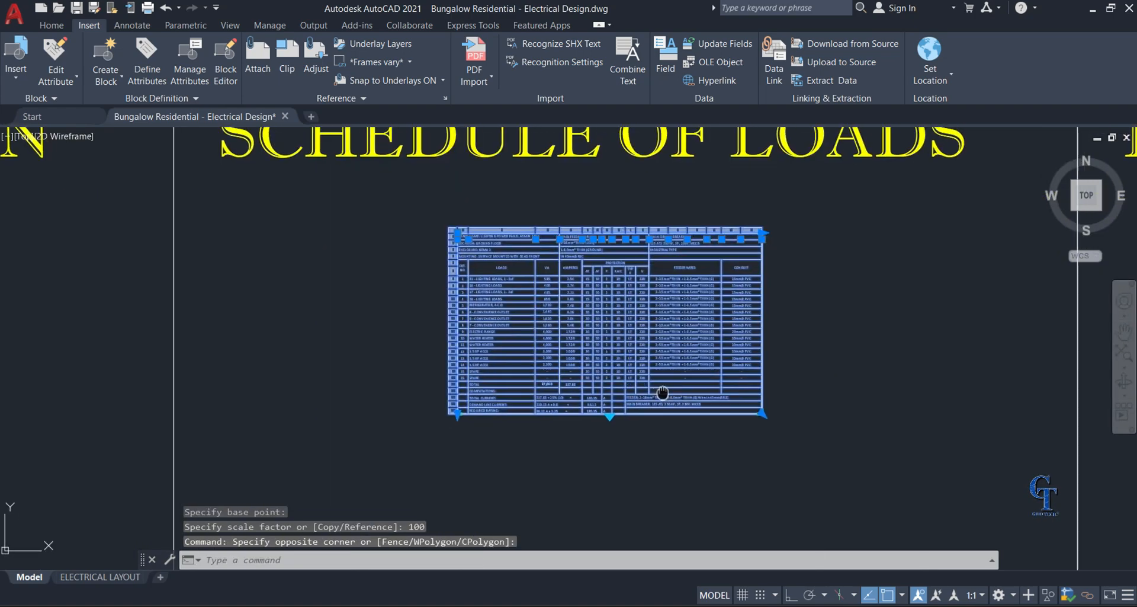
pyautogui.write('m')
pyautogui.press('Return')
pyautogui.click(863, 322)
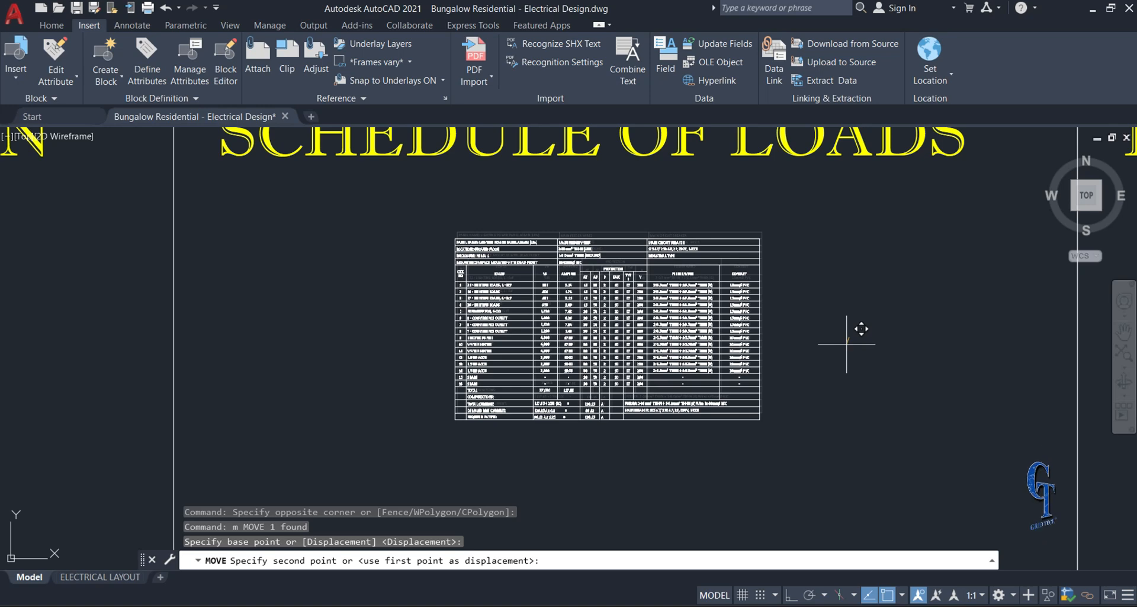
pyautogui.press('Escape')
# Examine the scaled schedule table's circuit rows, computations and overall layout for legibility.
pyautogui.scroll(4, 619, 367)
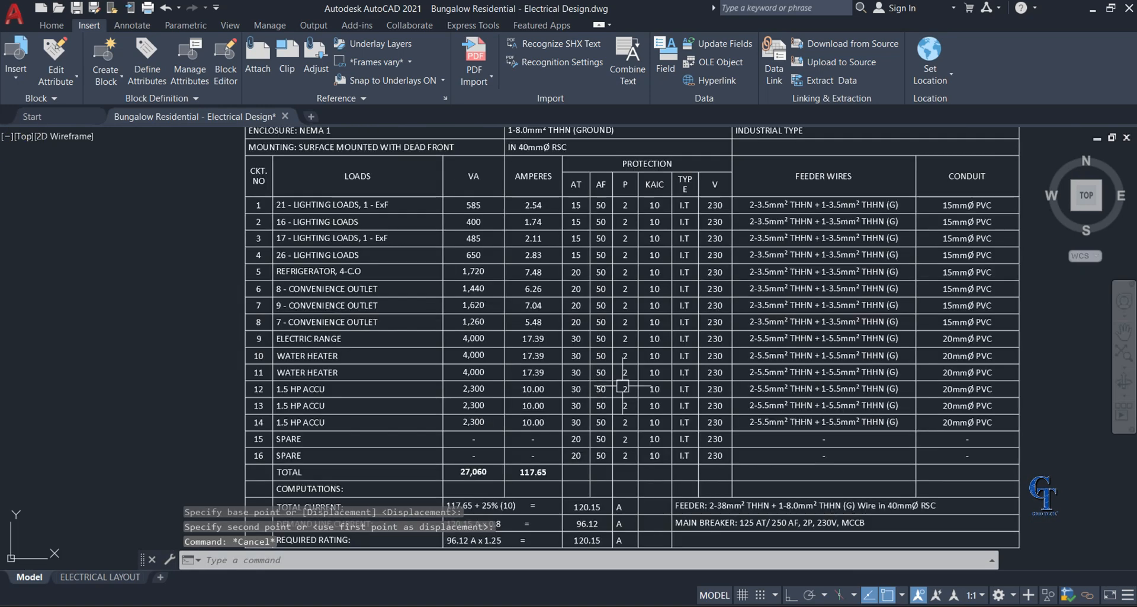
pyautogui.scroll(-3, 984, 419)
pyautogui.scroll(3, 1015, 419)
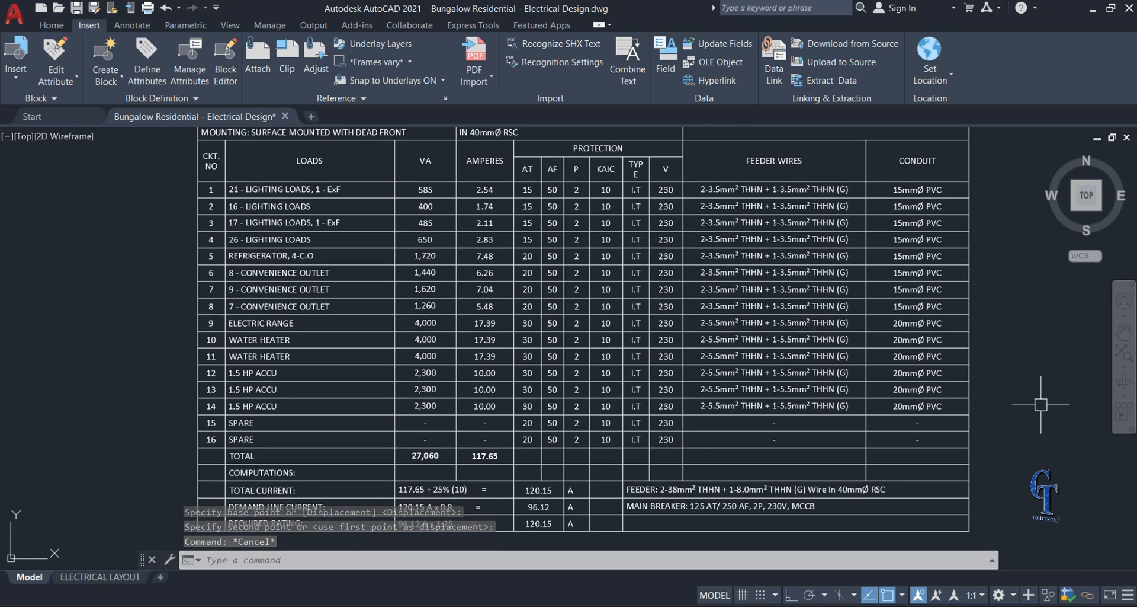
pyautogui.scroll(-3, 1041, 405)
pyautogui.scroll(3, 1015, 410)
pyautogui.scroll(-3, 1015, 409)
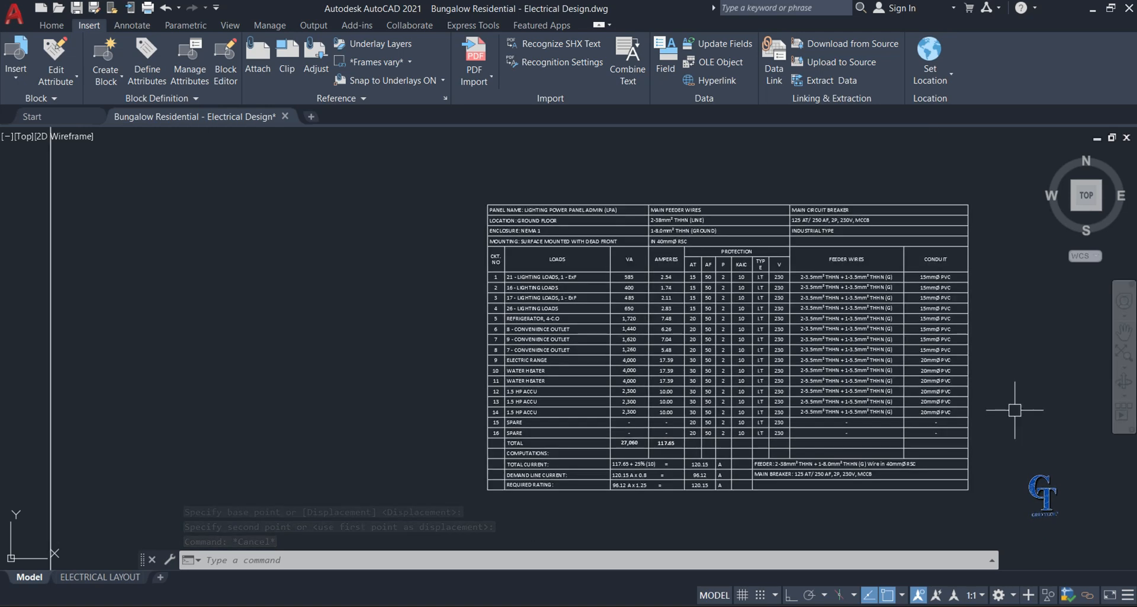
pyautogui.click(630, 420)
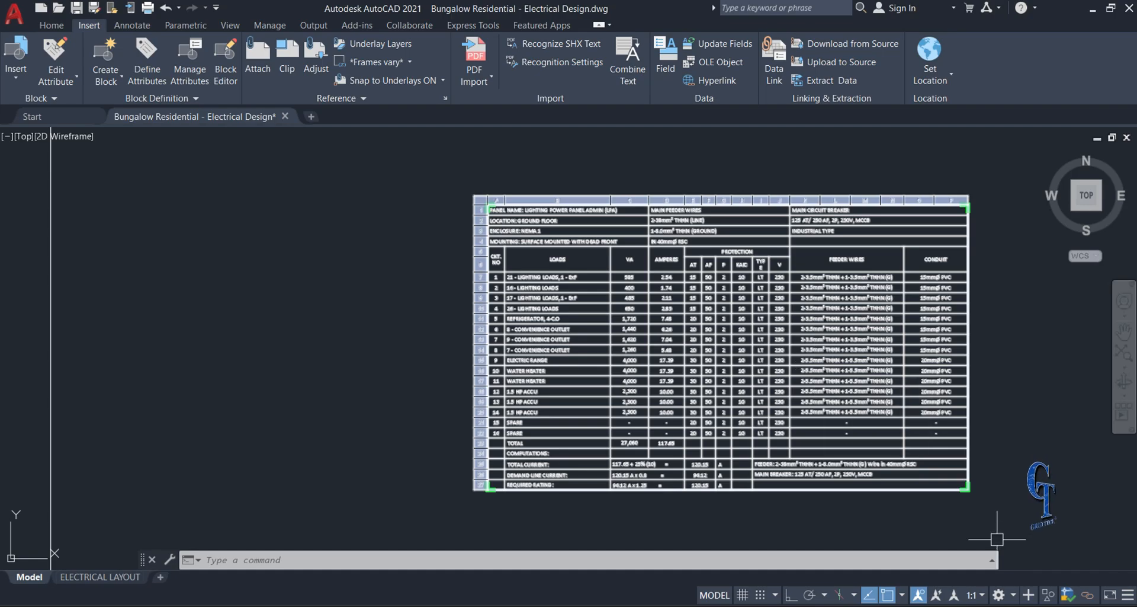
pyautogui.press('Escape')
# Switch to the schedule of loads workbook in Excel and change the circuit 12 load description to 1.0 HP ACCU.
pyautogui.click(827, 604)
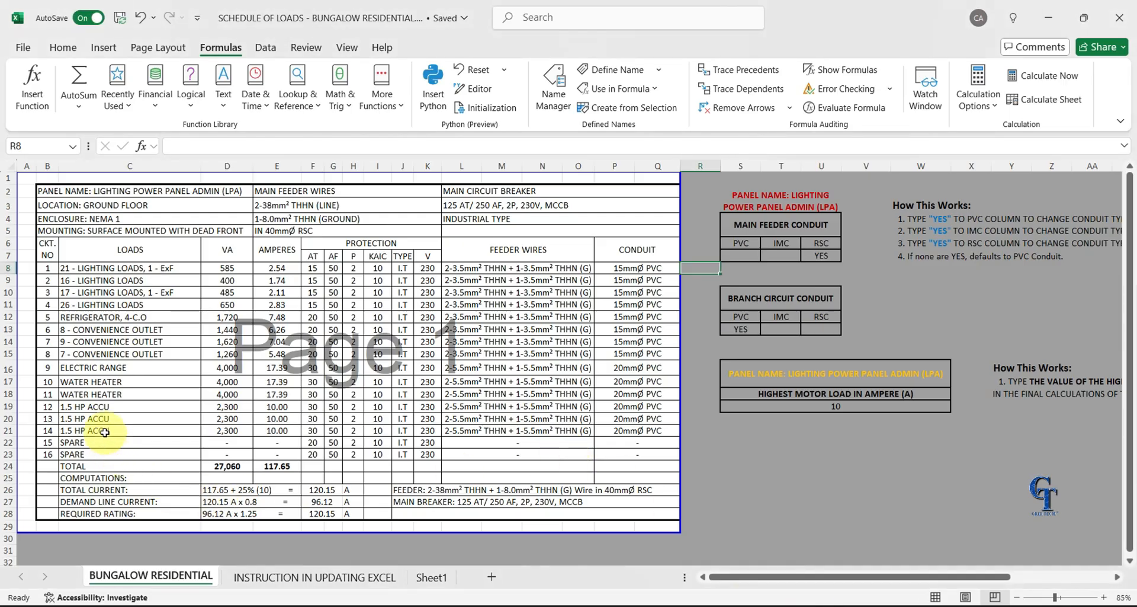
pyautogui.click(85, 405)
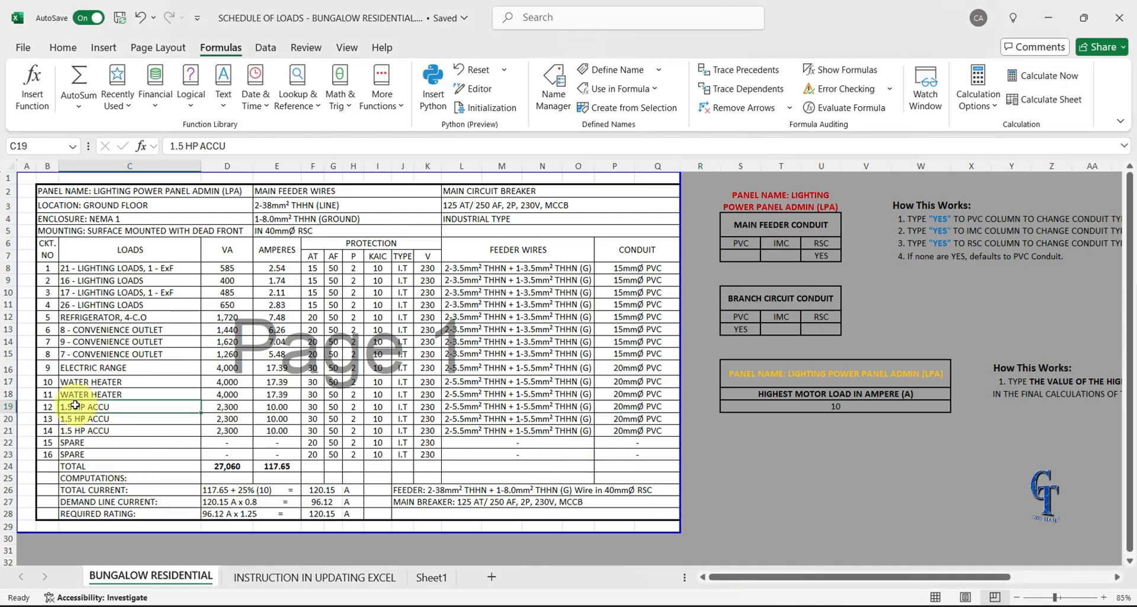
pyautogui.doubleClick(72, 405)
pyautogui.press('BackSpace')
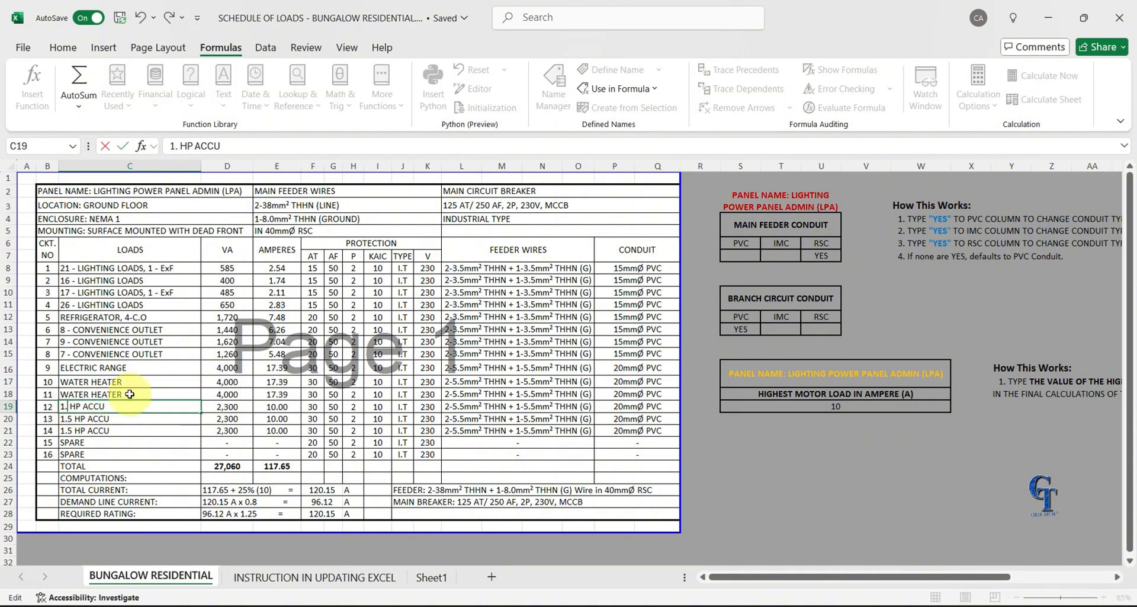
pyautogui.write('0')
pyautogui.press('Return')
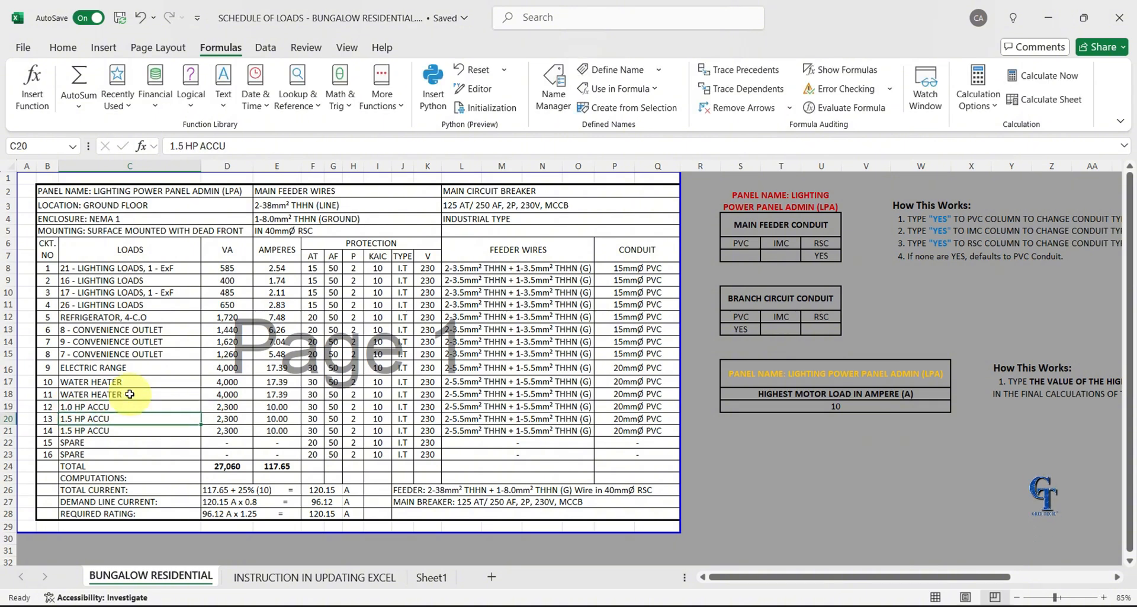
# Change the circuit 13 load description to 1.0 HP ACCU.
pyautogui.doubleClick(69, 418)
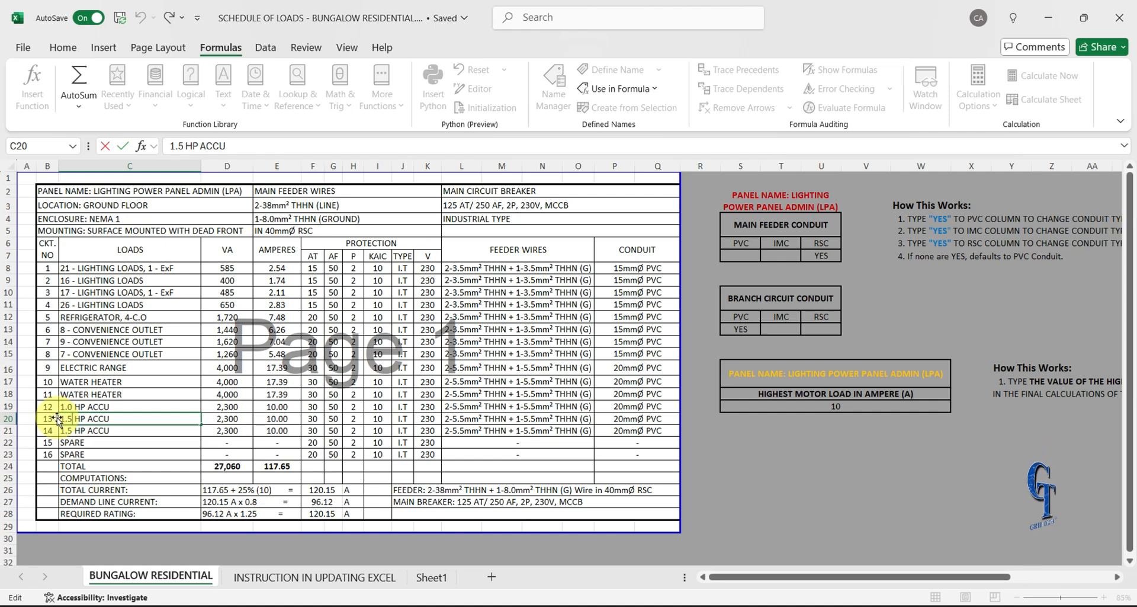
pyautogui.press('BackSpace')
pyautogui.press('Return')
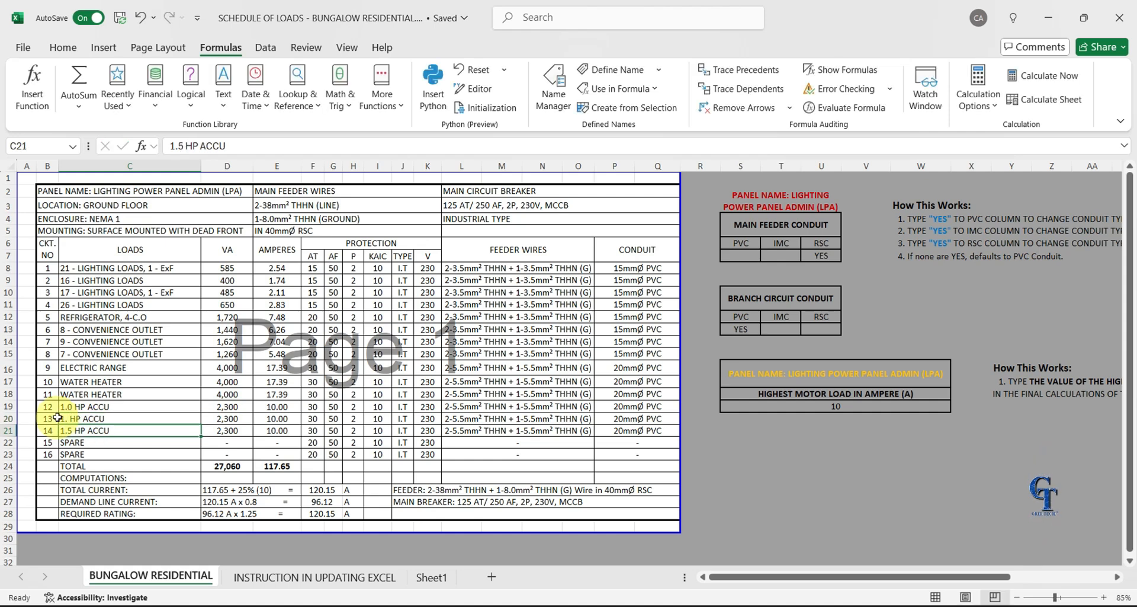
pyautogui.doubleClick(70, 417)
pyautogui.write('0')
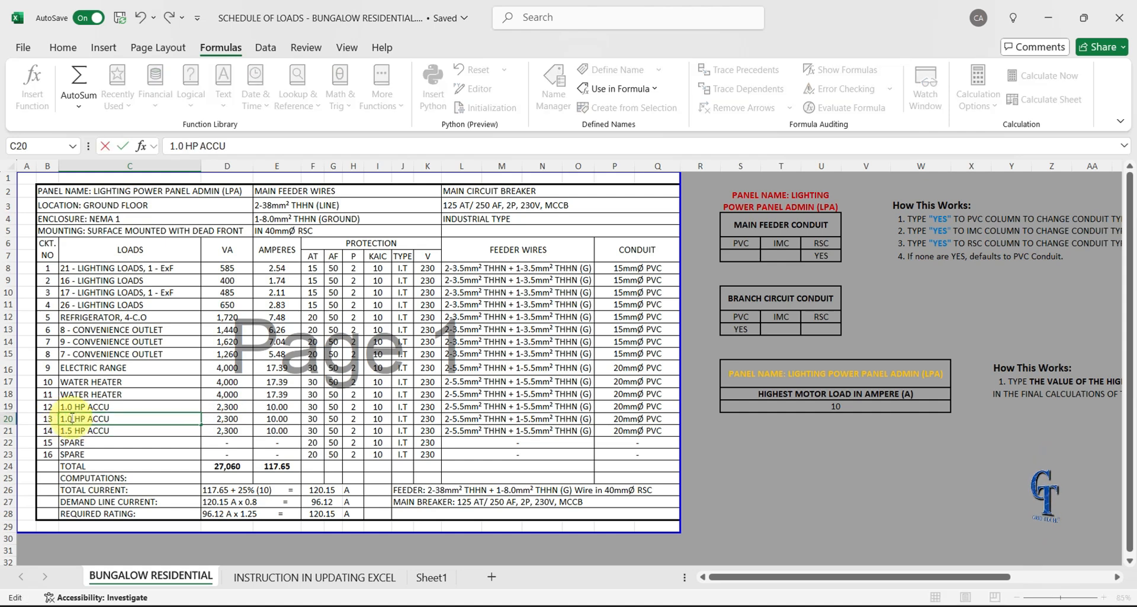
pyautogui.press('Return')
# Set the VA of circuits 12 and 13 to 1840 each.
pyautogui.click(240, 406)
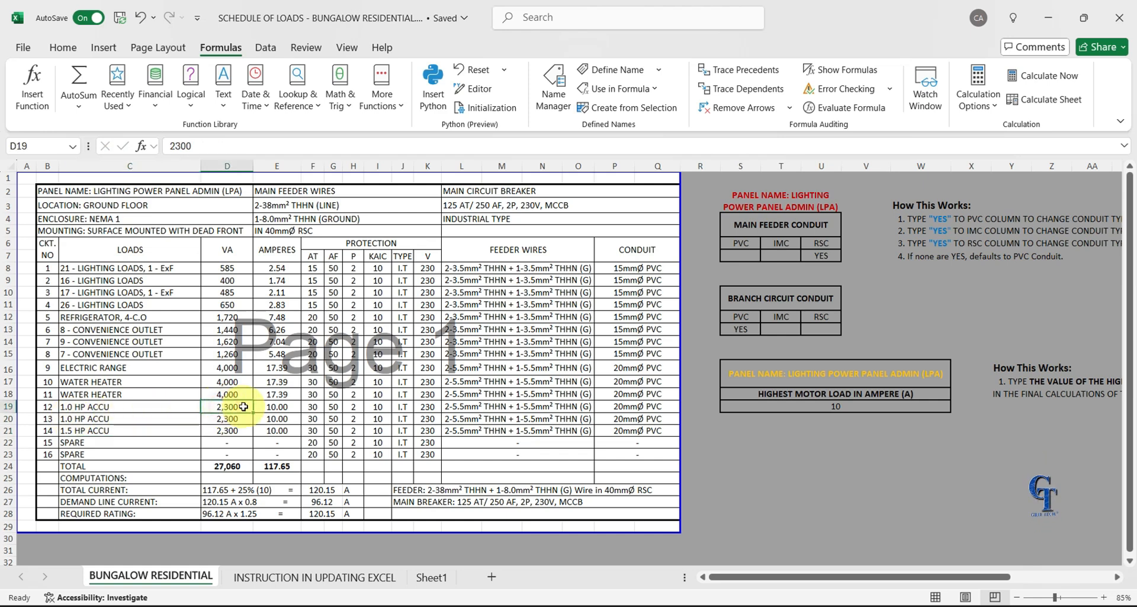
pyautogui.write('1840')
pyautogui.press('Return')
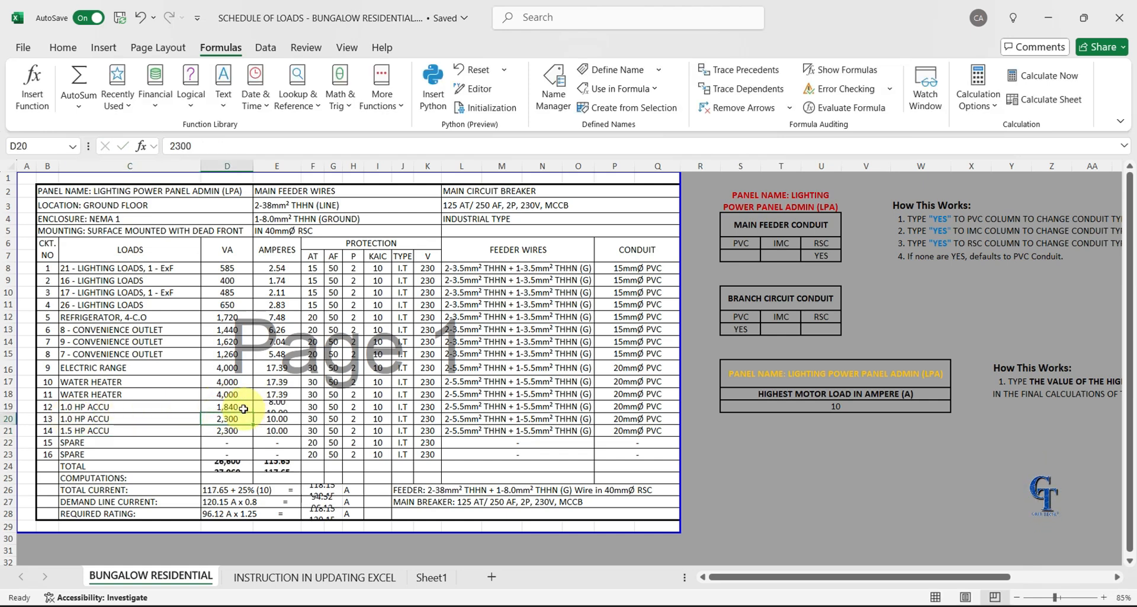
pyautogui.write('1840')
pyautogui.press('Return')
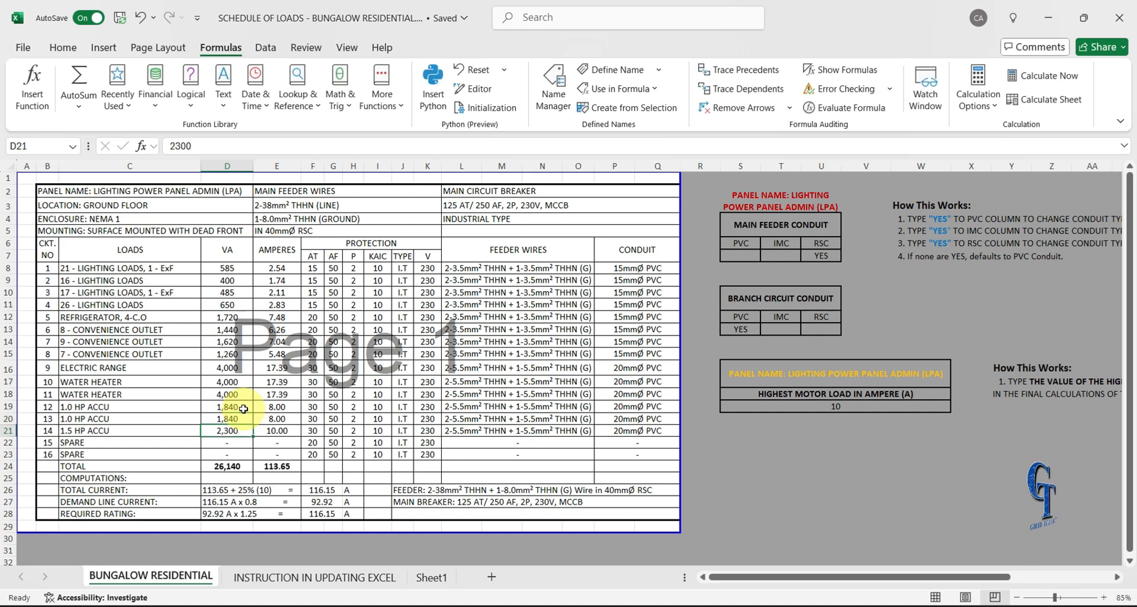
# Set the AT protection rating of circuit 12 to 20 and check its feeder wire and conduit cells.
pyautogui.click(314, 407)
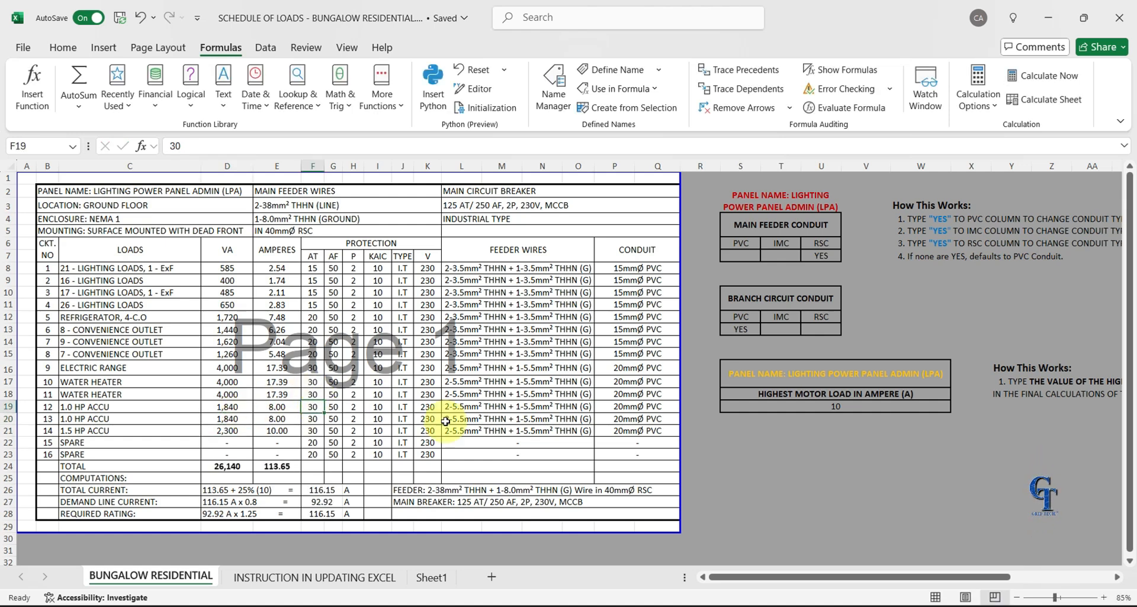
pyautogui.write('20')
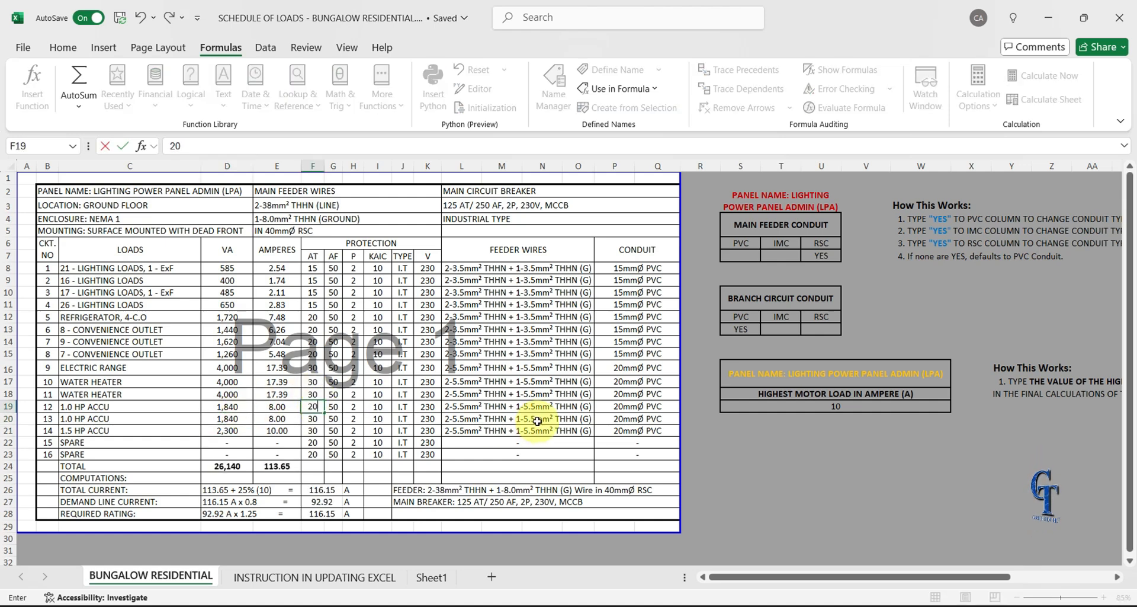
pyautogui.press('Return')
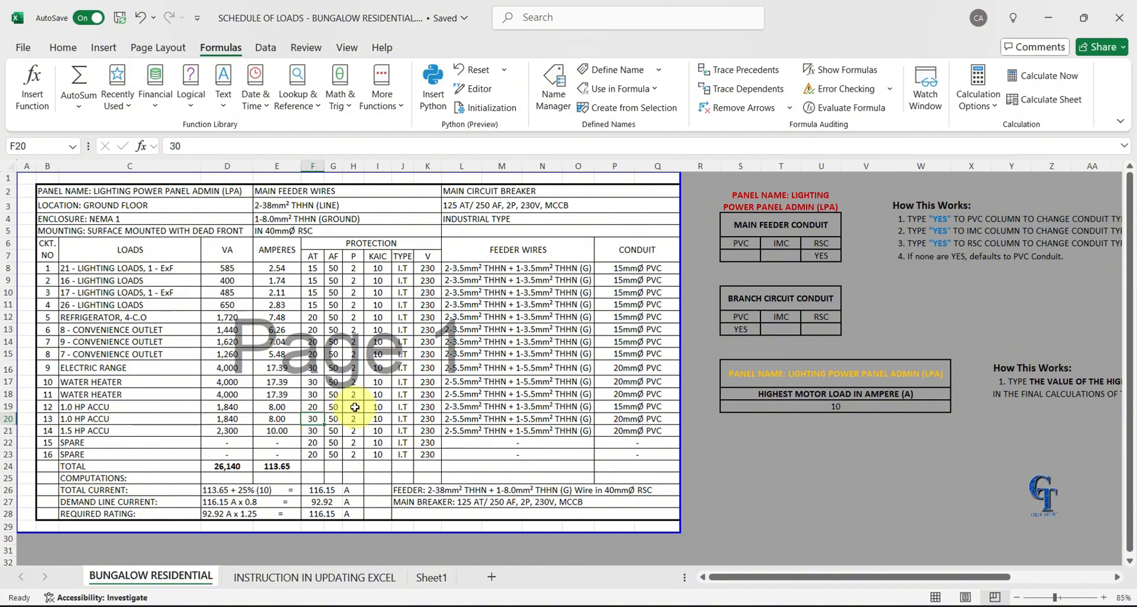
pyautogui.click(468, 405)
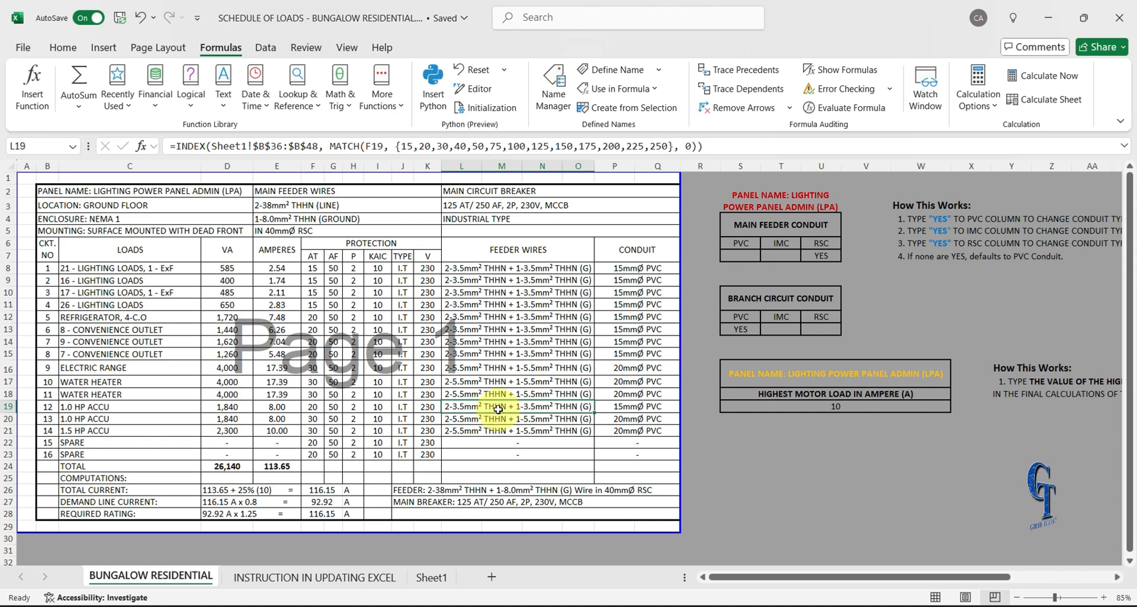
pyautogui.click(630, 405)
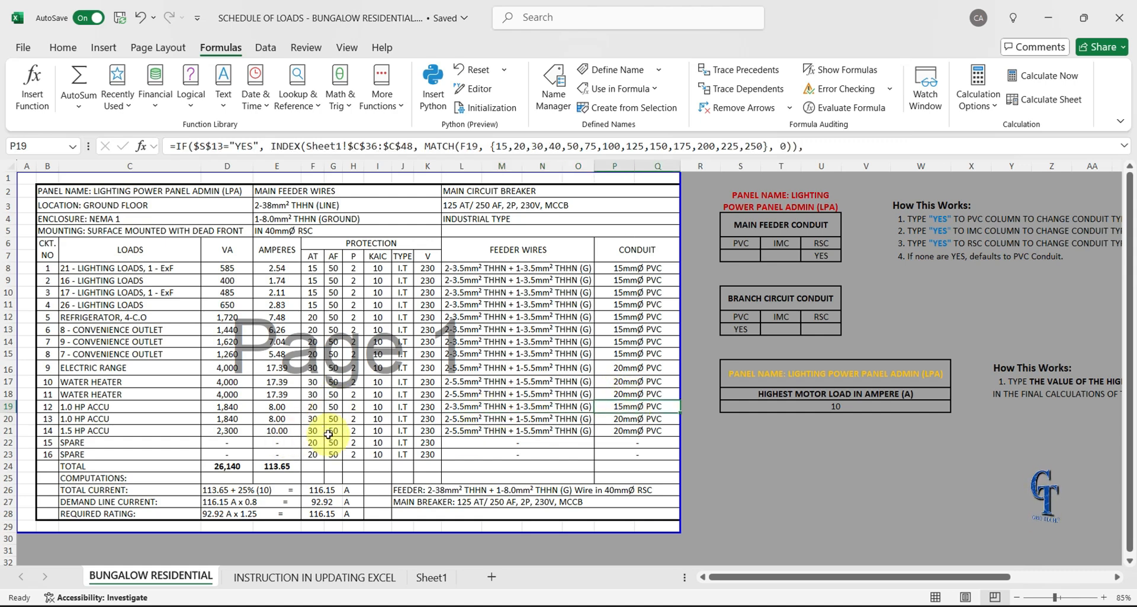
# Set the AT protection rating of circuit 13 to 20 and save the workbook.
pyautogui.click(313, 421)
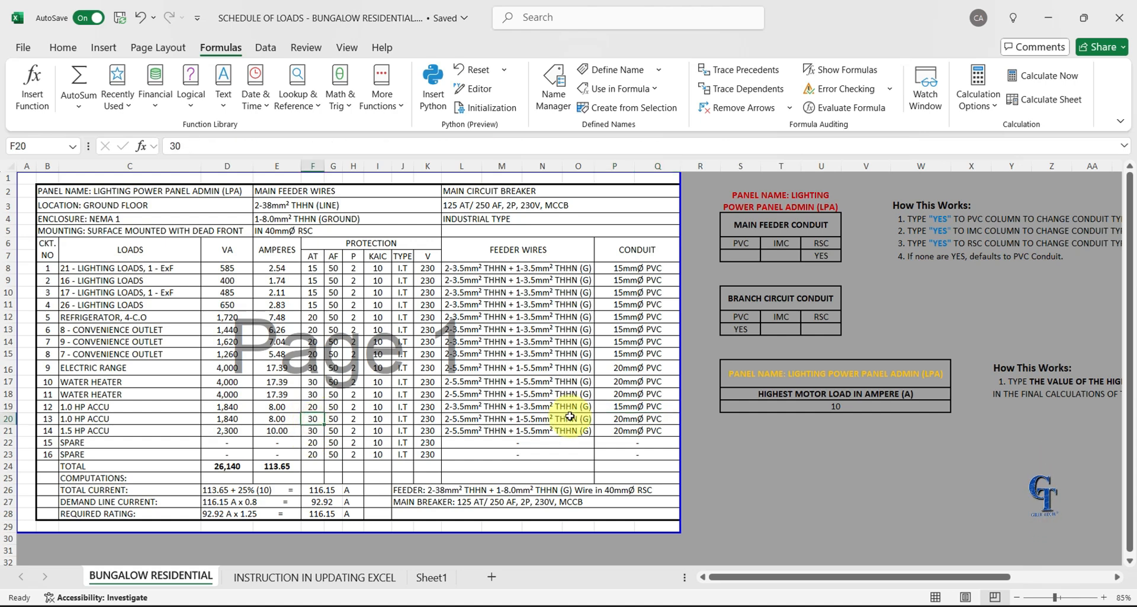
pyautogui.press('Down')
pyautogui.click(739, 490)
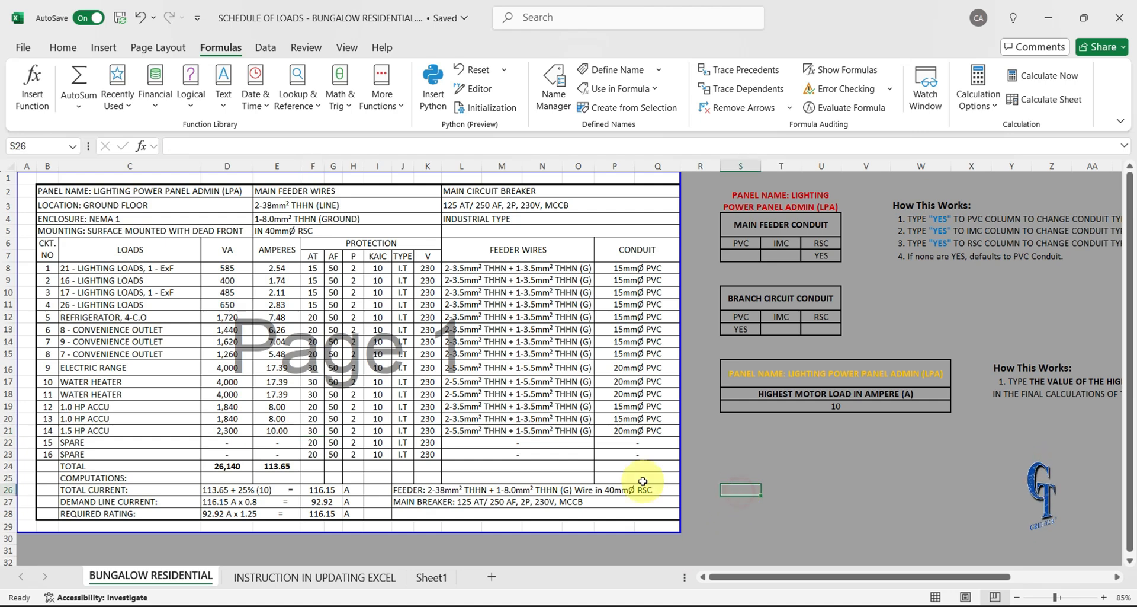
pyautogui.click(121, 19)
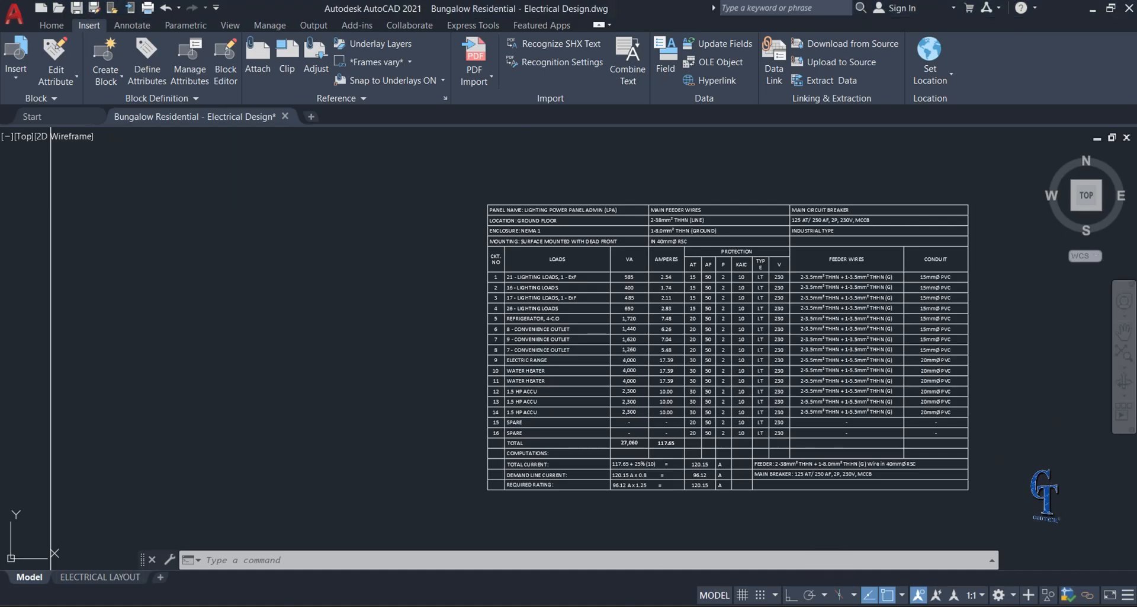
# Update the data links of the linked schedule of loads table from the saved workbook, then deselect the table.
pyautogui.scroll(1, 634, 355)
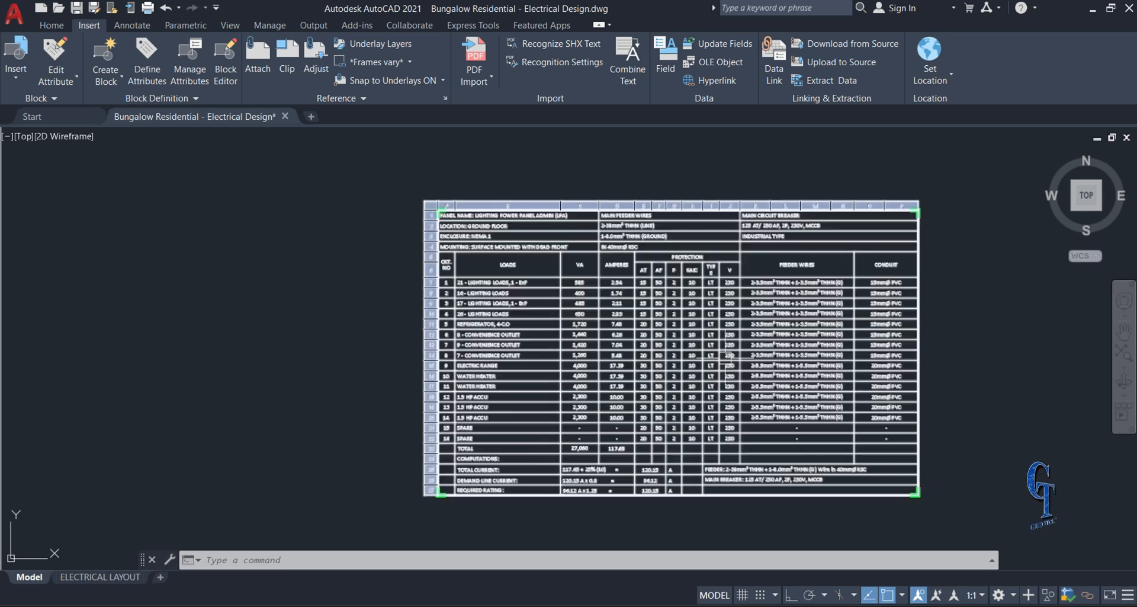
pyautogui.click(729, 357)
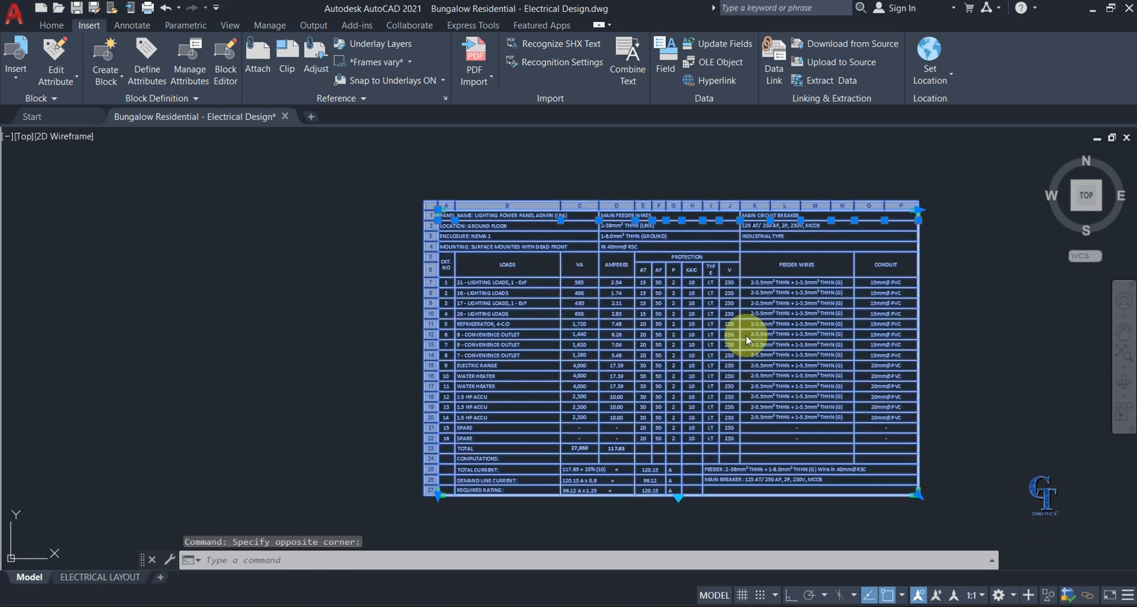
pyautogui.rightClick(748, 340)
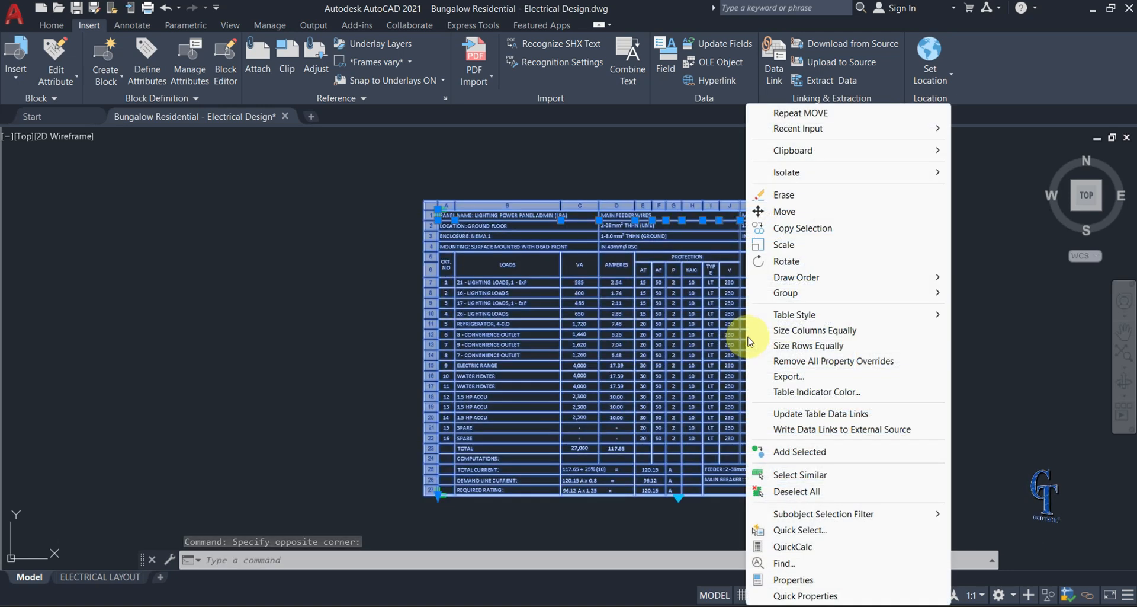
pyautogui.click(813, 413)
pyautogui.rightClick(731, 421)
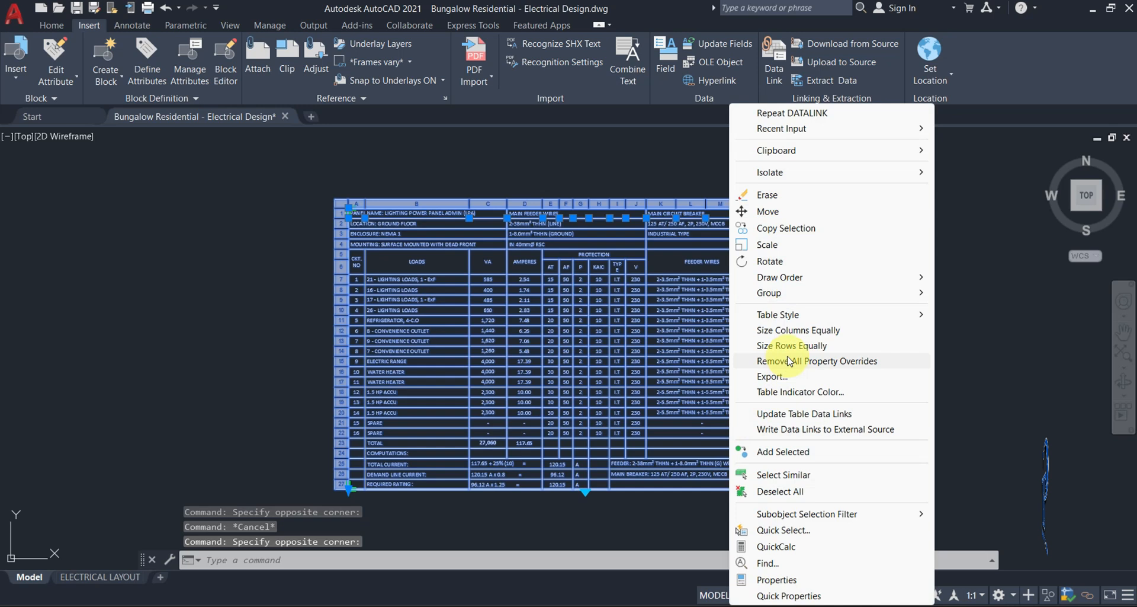
pyautogui.click(803, 414)
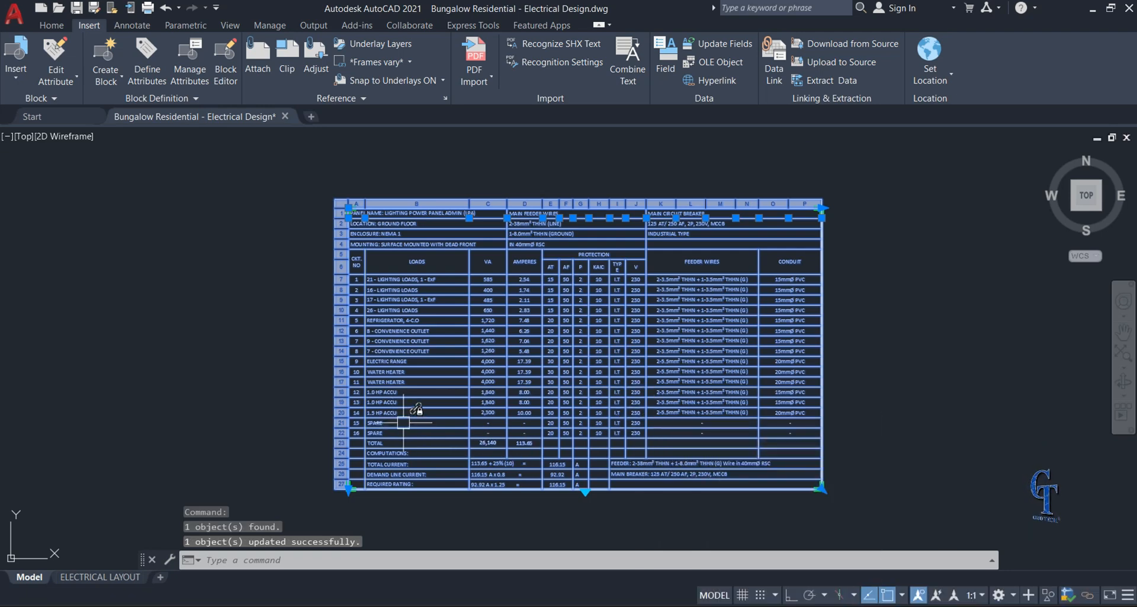
pyautogui.press('Escape')
# Examine the circuit 12 and 13 rows of the table, from load description and VA across to feeder wires and conduit.
pyautogui.scroll(4, 380, 392)
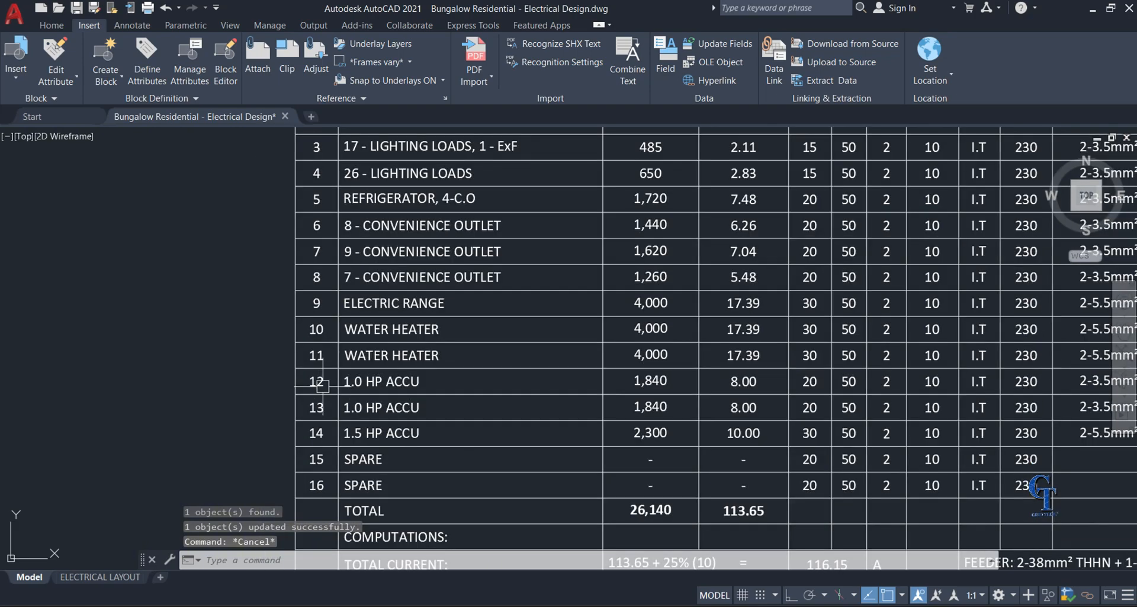
pyautogui.moveTo(503, 424); pyautogui.dragTo(364, 422, button='middle')
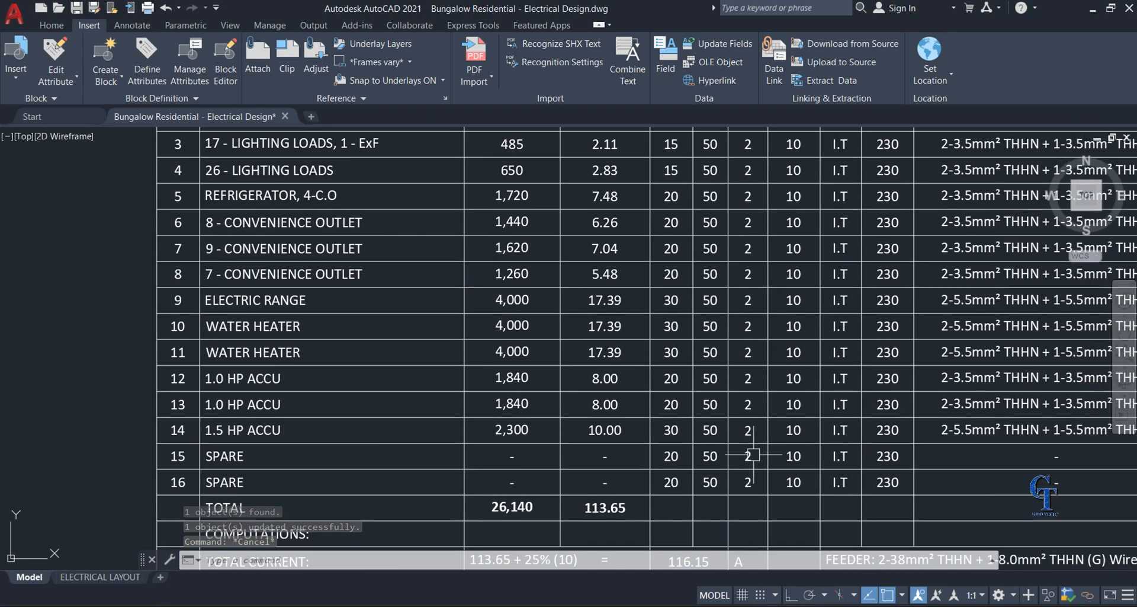
pyautogui.moveTo(784, 456); pyautogui.dragTo(603, 451, button='middle')
pyautogui.scroll(-1, 604, 452)
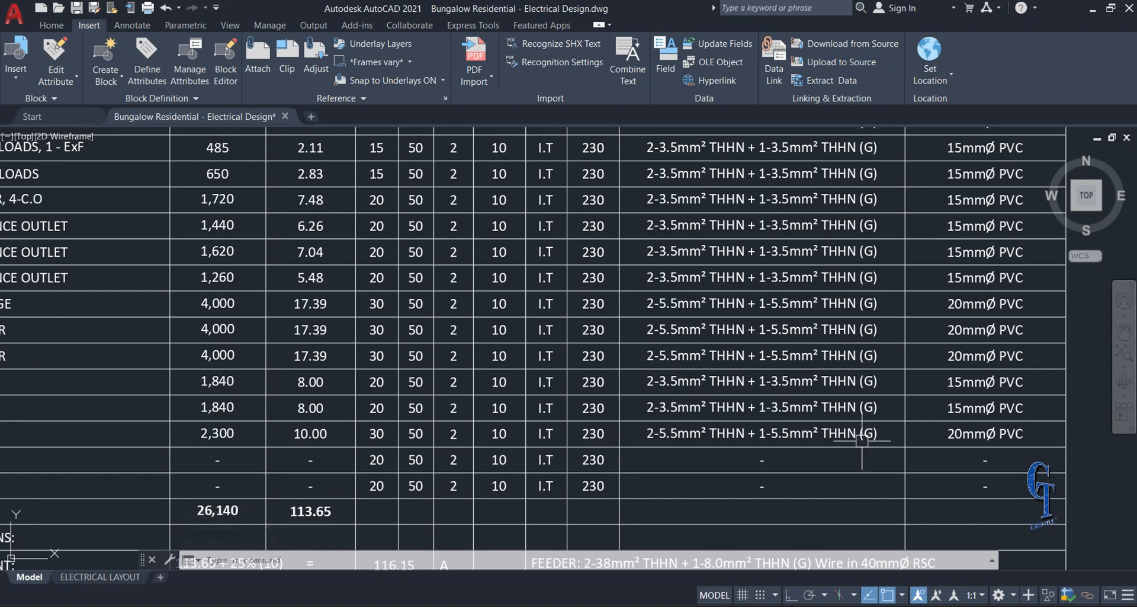
pyautogui.scroll(-4, 820, 414)
pyautogui.moveTo(820, 415); pyautogui.dragTo(795, 414, button='middle')
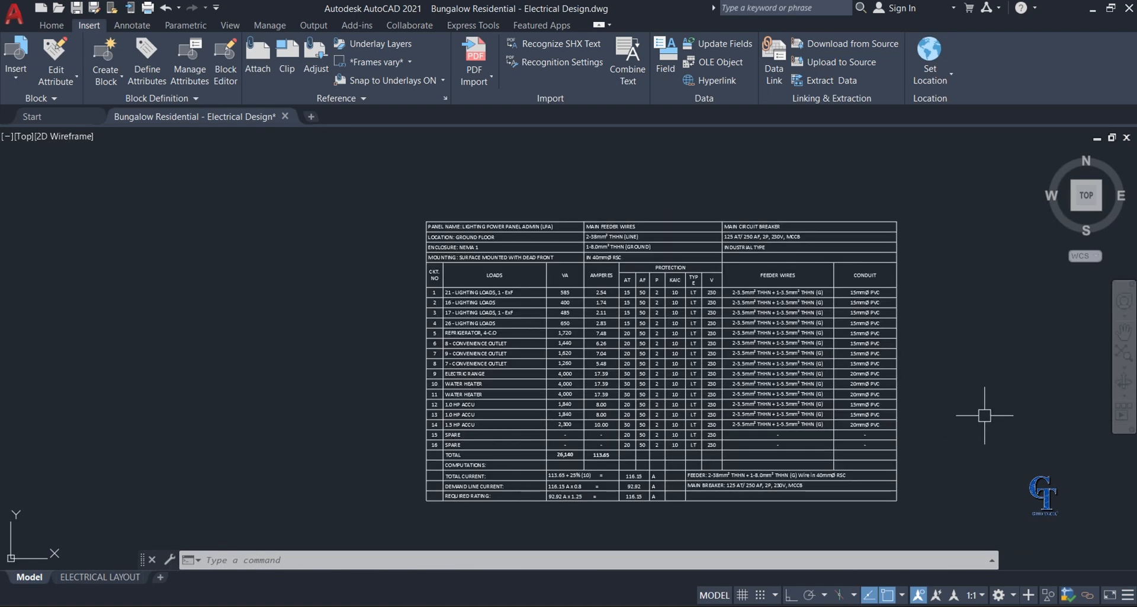
pyautogui.scroll(2, 985, 414)
pyautogui.scroll(-2, 988, 415)
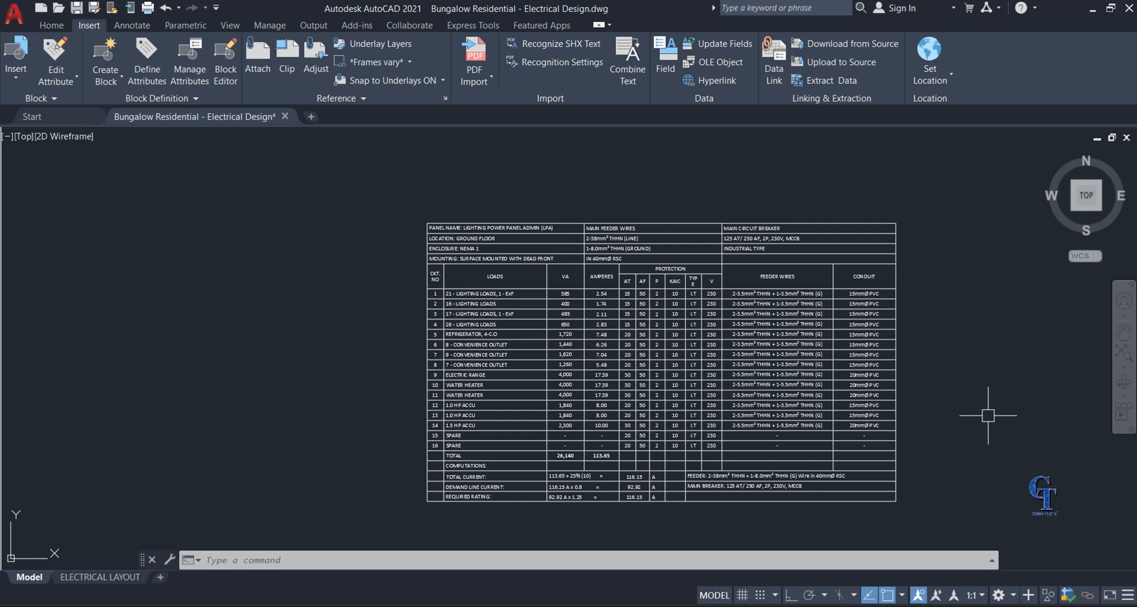
pyautogui.moveTo(982, 399); pyautogui.dragTo(980, 395, button='middle')
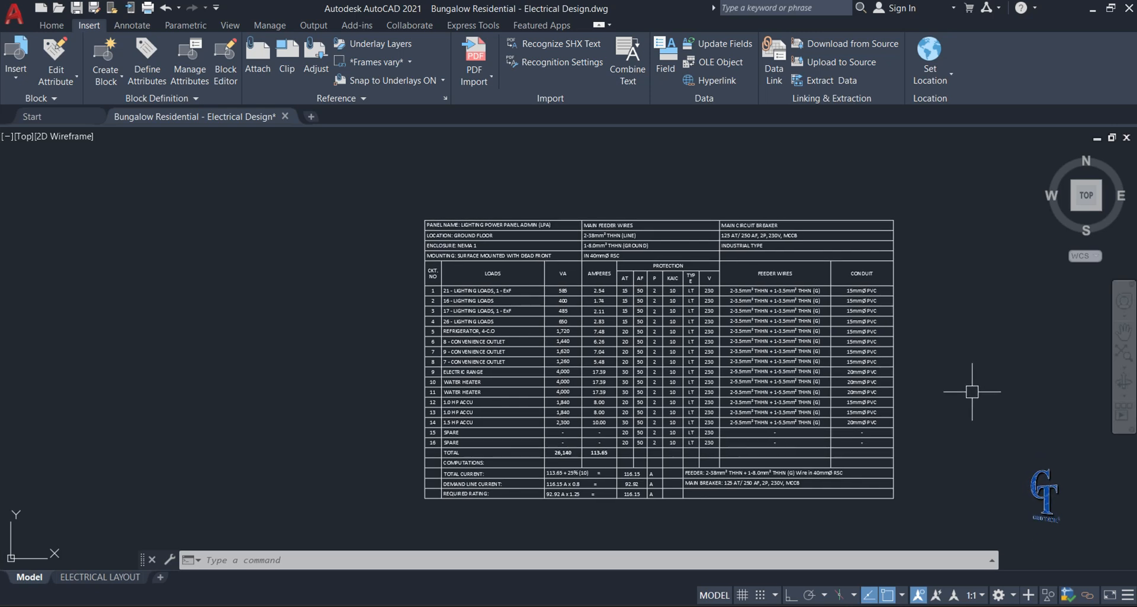
pyautogui.moveTo(955, 378); pyautogui.dragTo(943, 372, button='middle')
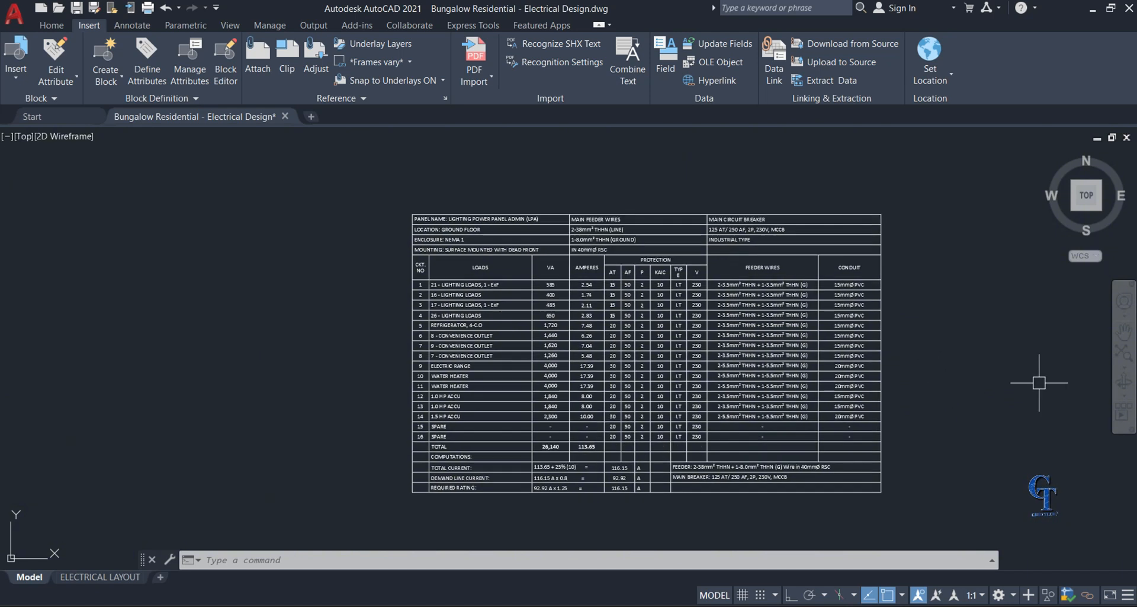